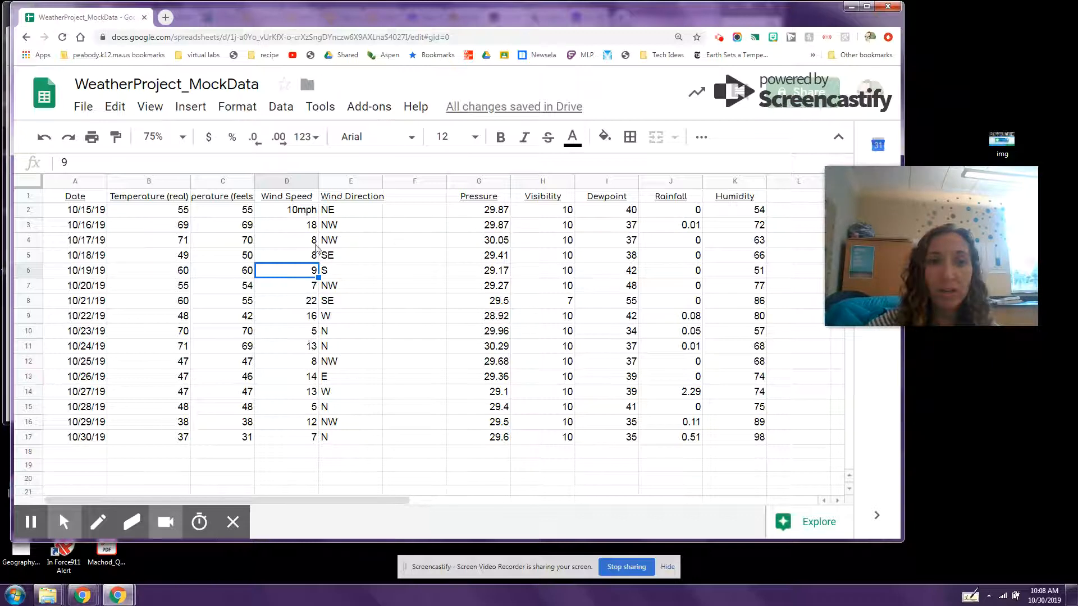
Remove the "mph" unit from the first Wind Speed entry in D2, leaving only the number 10.
left_click(302, 212)
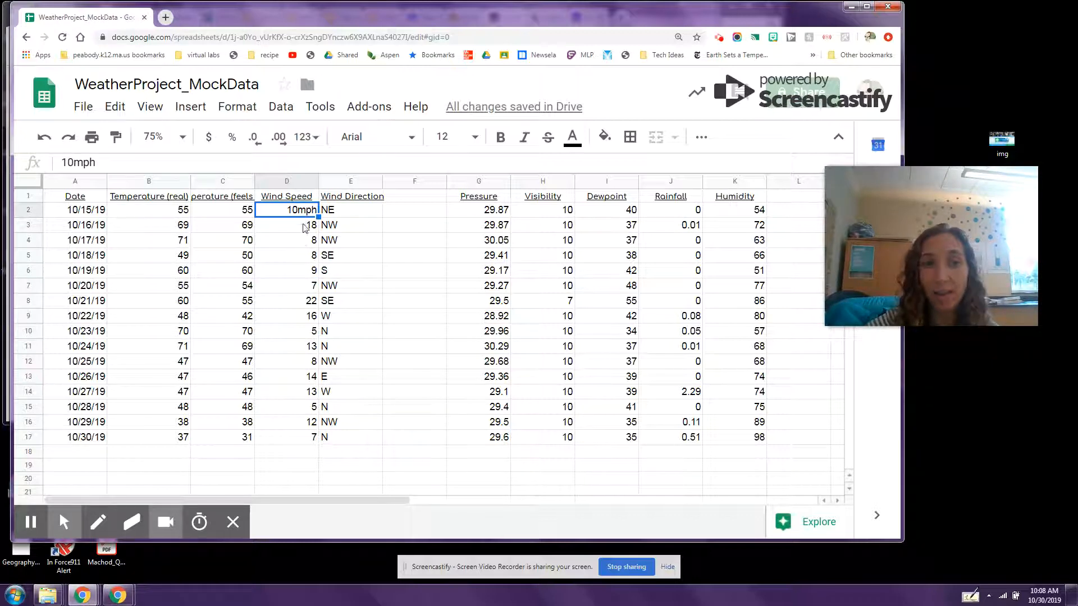
double_click(305, 211)
left_click_drag(297, 209, 317, 210)
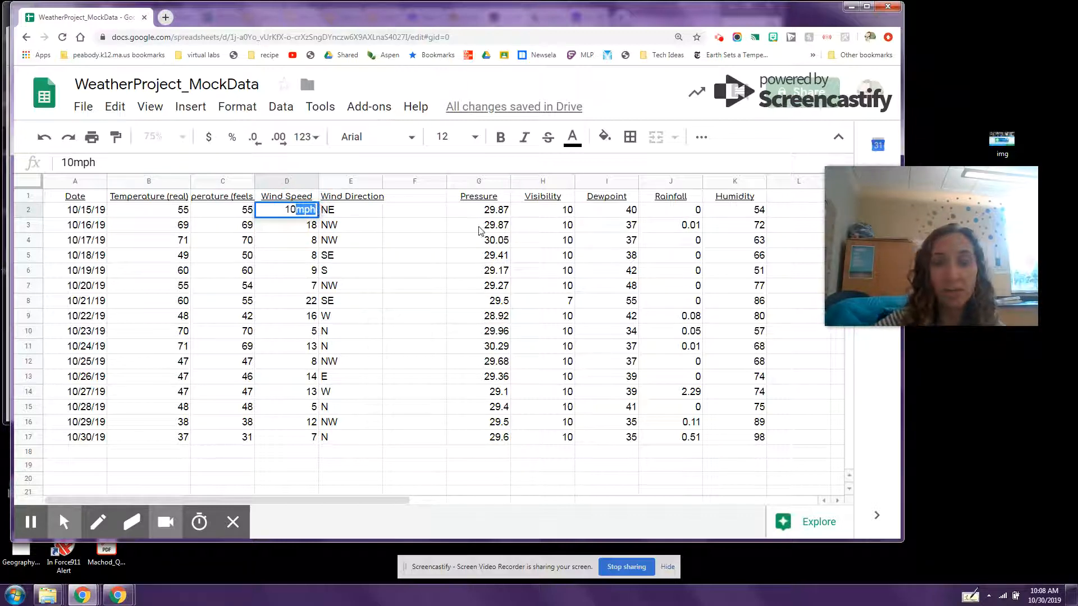
key("BackSpace")
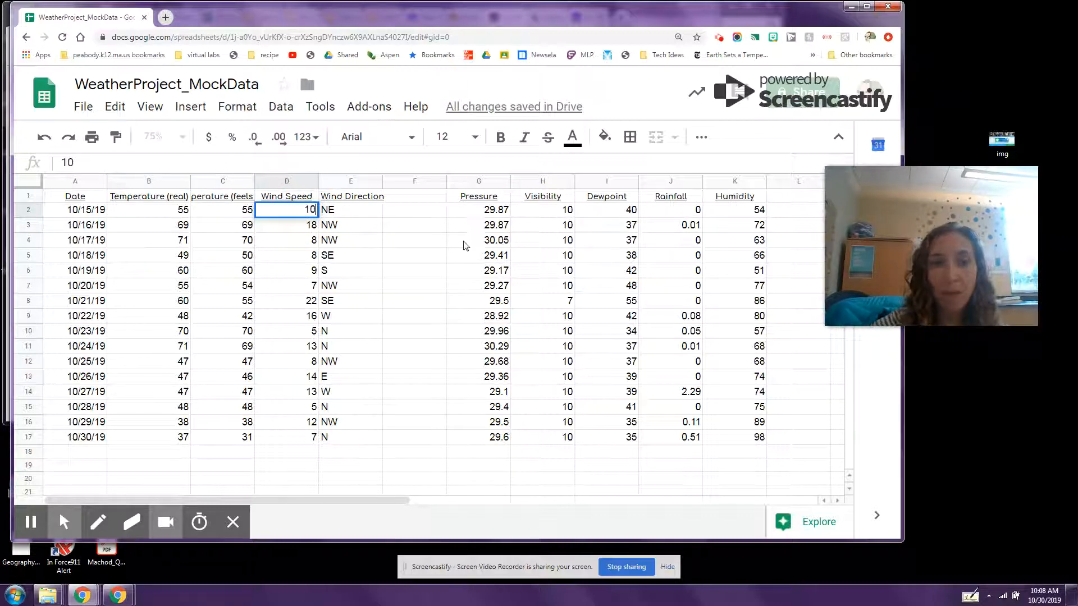
left_click(469, 242)
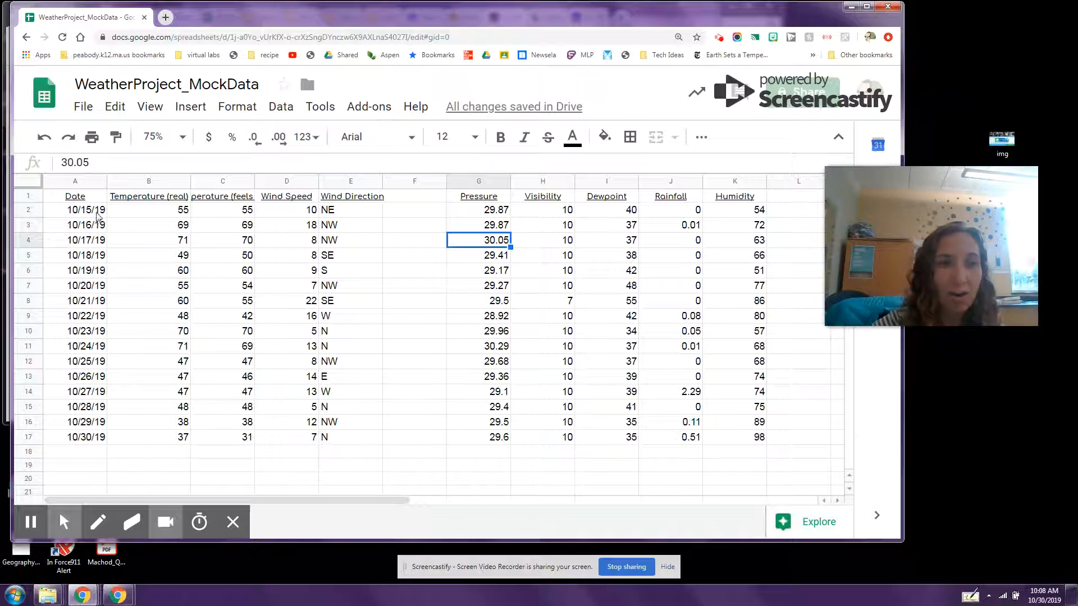
Close the screen recorder's toolbar and widen column C to fit the full "Temperature (feels like)" header.
left_click(233, 522)
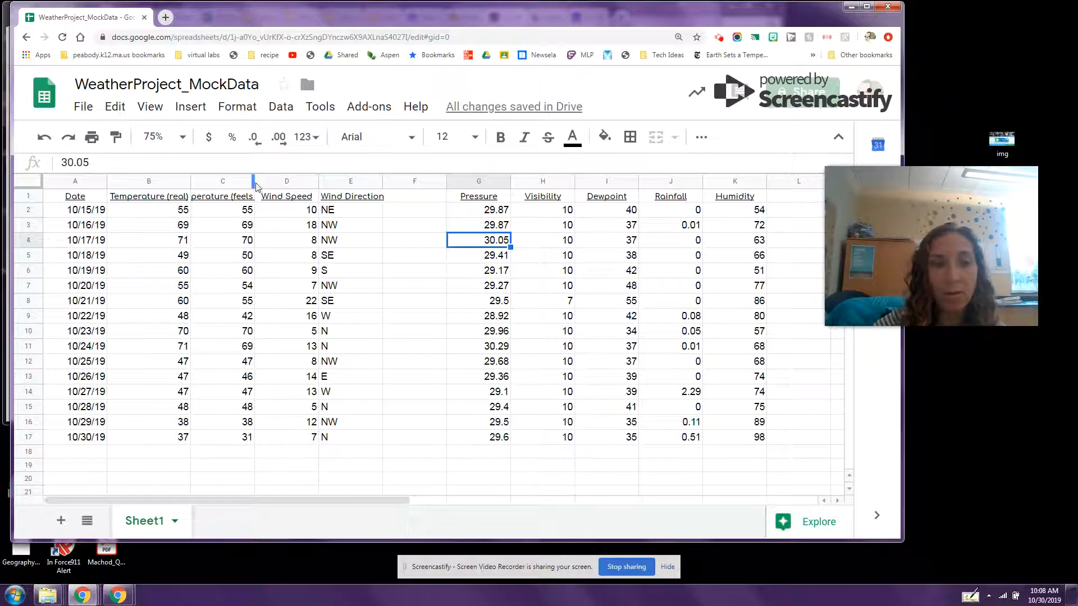
left_click_drag(252, 181, 290, 182)
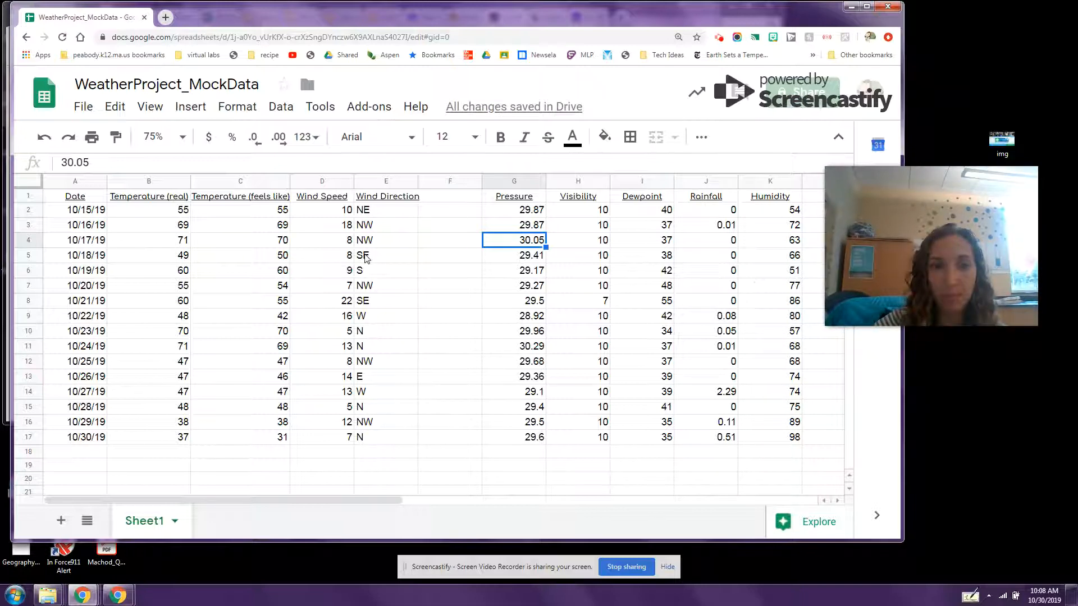
Rename Sheet1 as "Data Table".
double_click(156, 521)
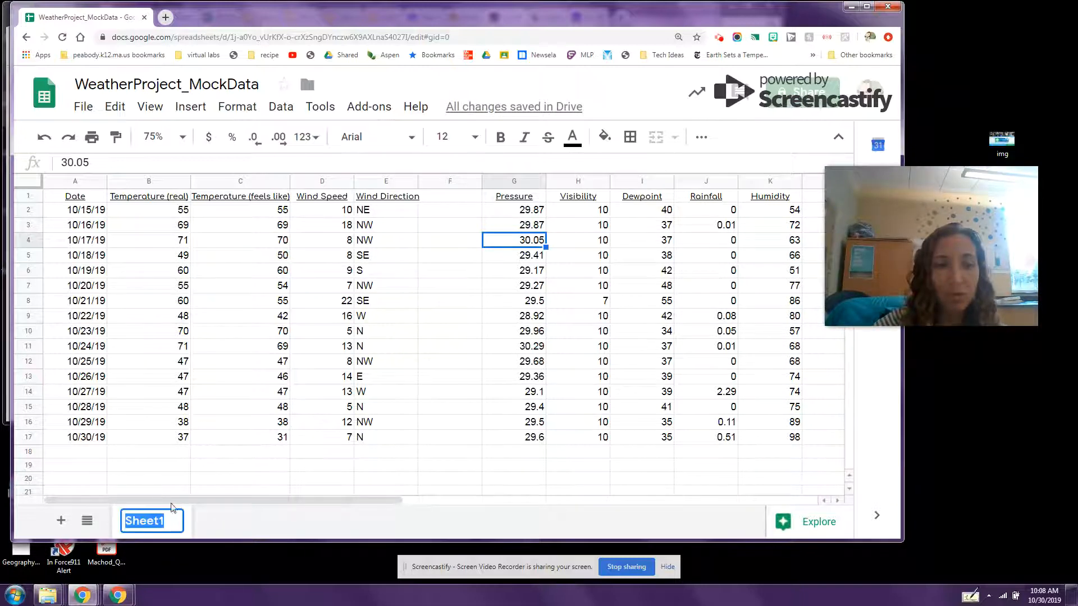
left_click(153, 530)
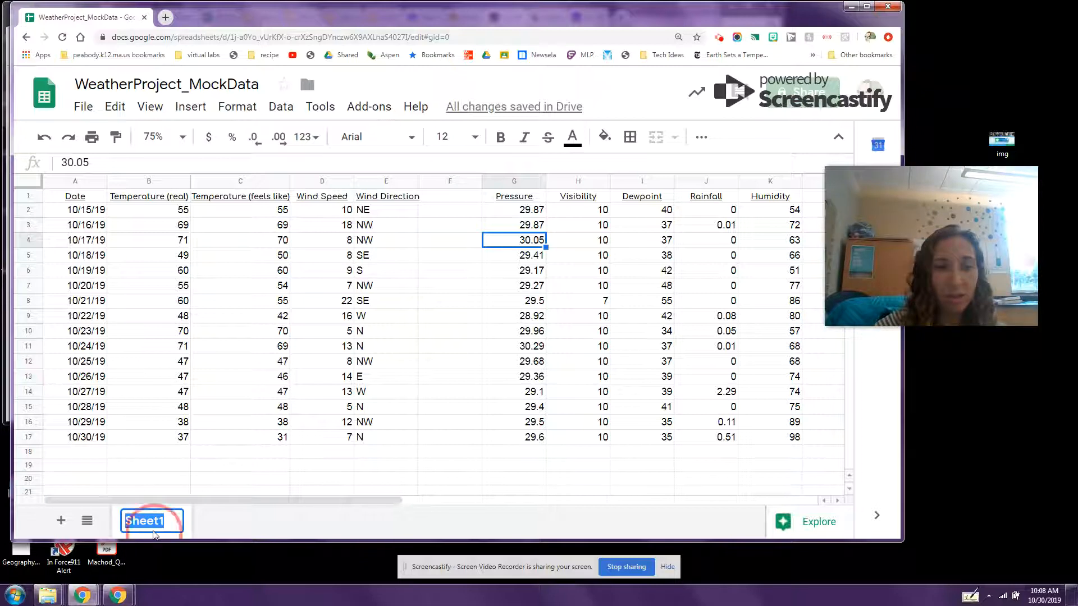
left_click(161, 531)
type("D")
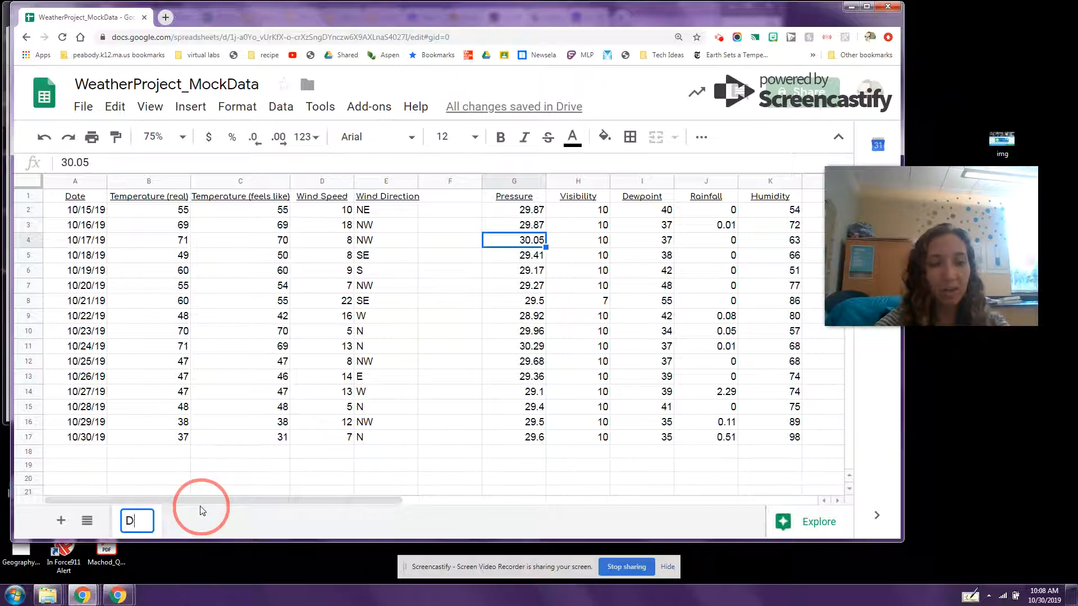
type("ata Table")
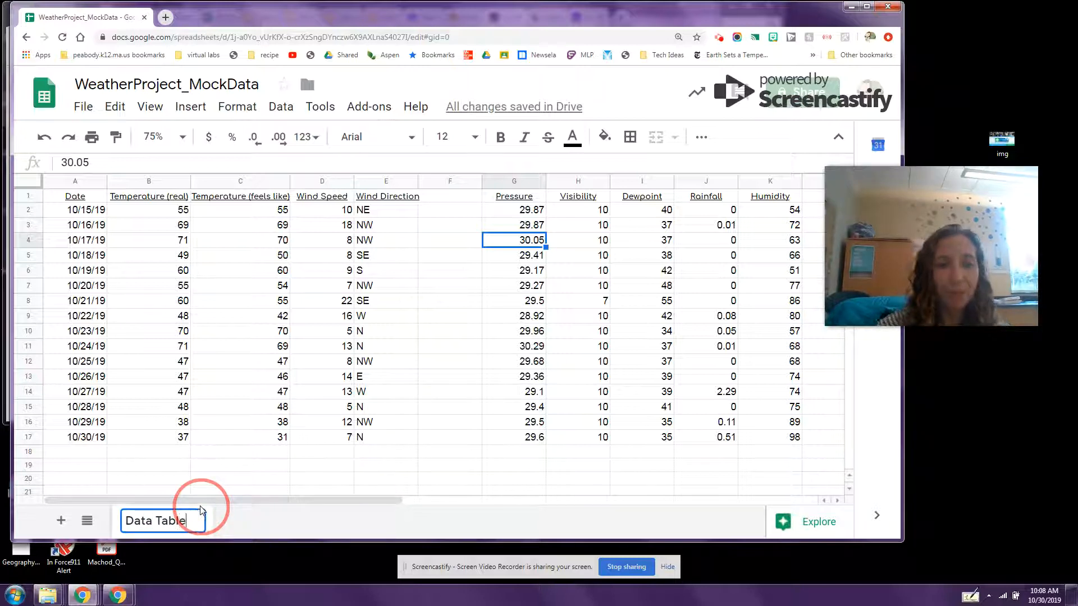
left_click(250, 515)
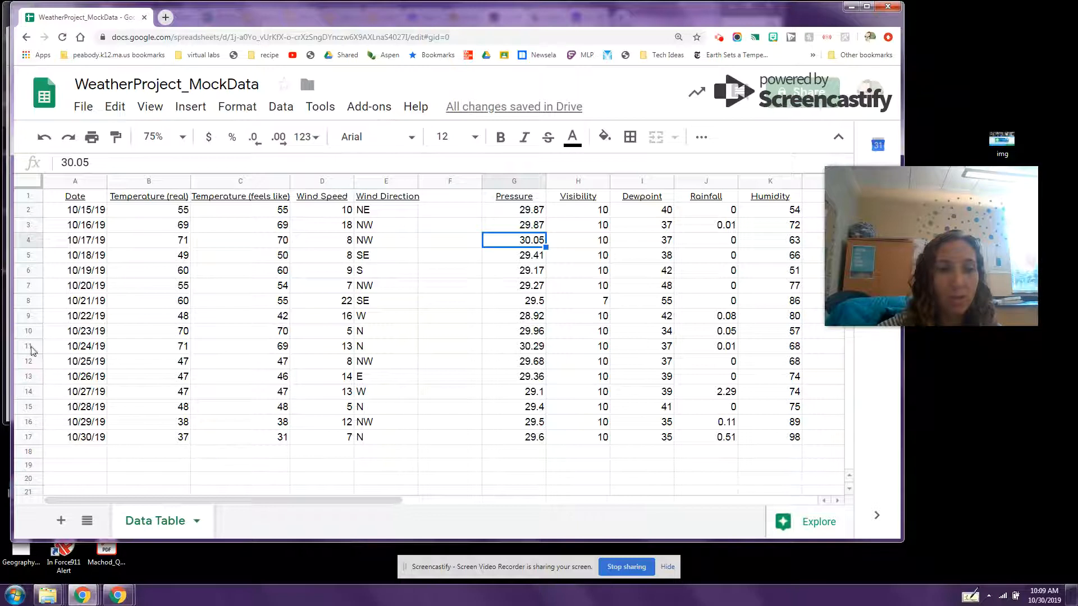
Add a new sheet to the spreadsheet and name it "Temp".
left_click(60, 522)
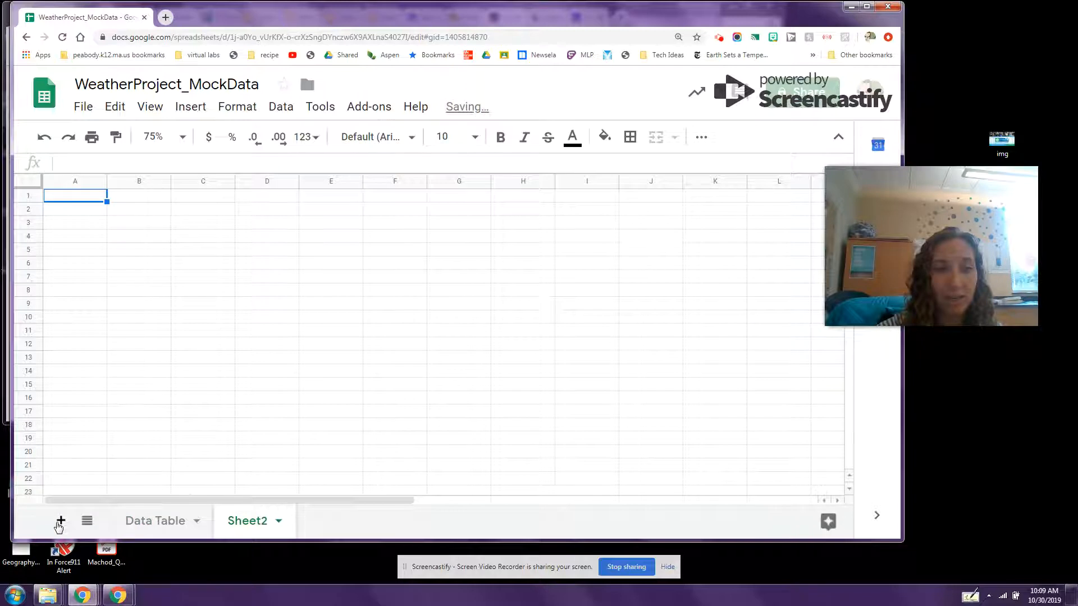
double_click(252, 525)
type("Temp")
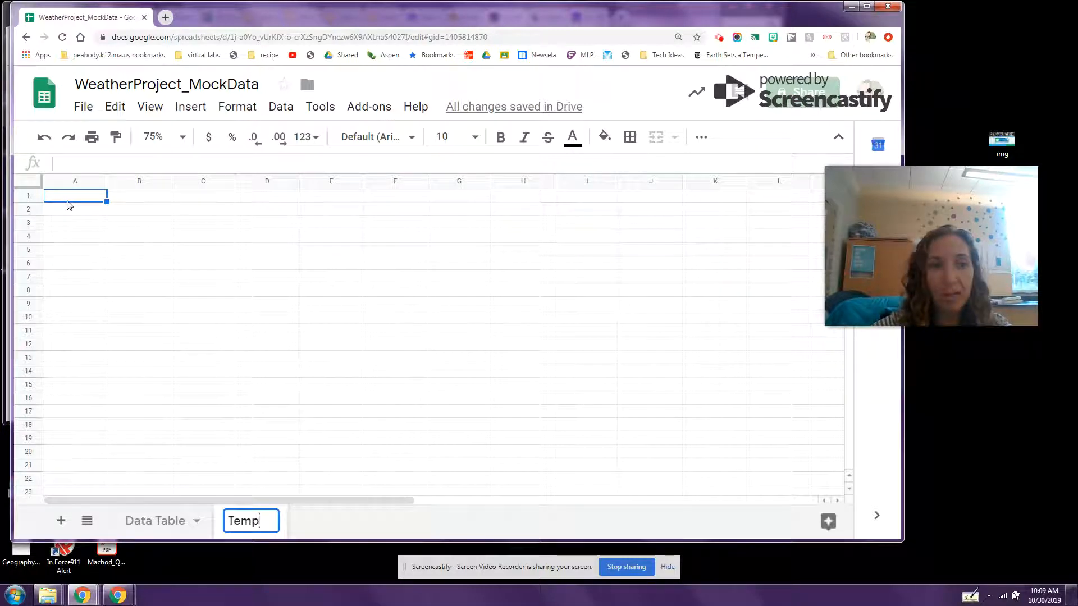
Copy the Date and Temperature (real) data, A1:B17 of Data Table, to cell A1 of the Temp sheet and widen column B there.
left_click(158, 521)
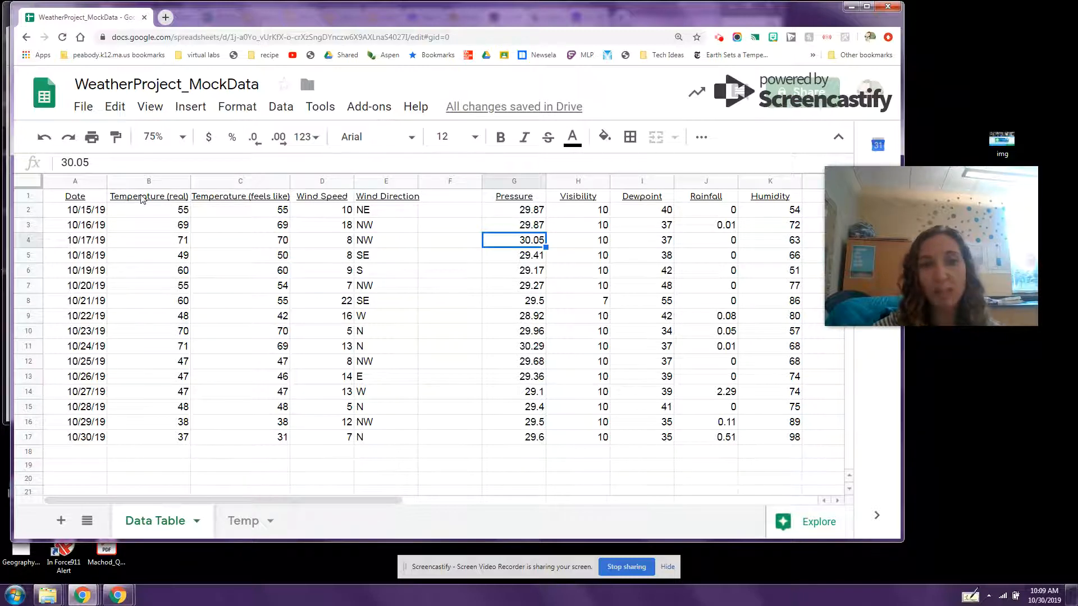
left_click(72, 202)
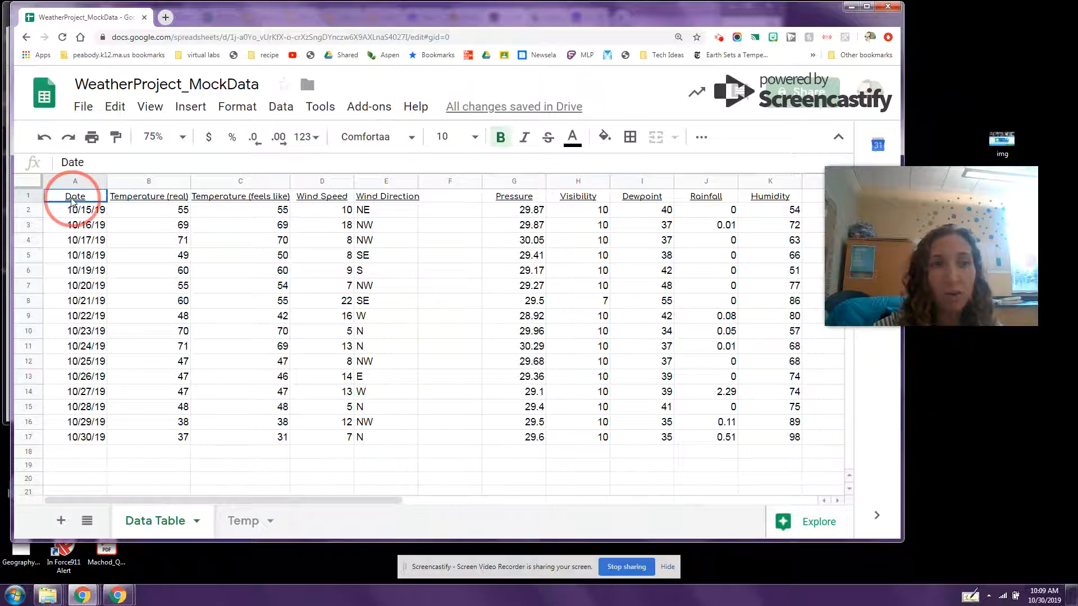
left_click_drag(73, 201, 147, 445)
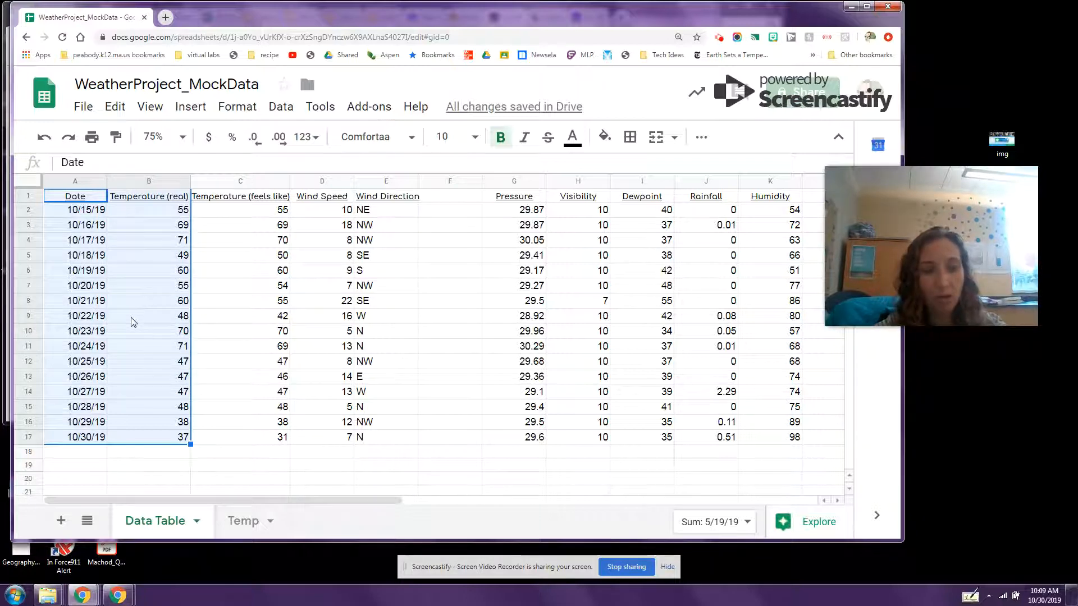
key("ctrl+c")
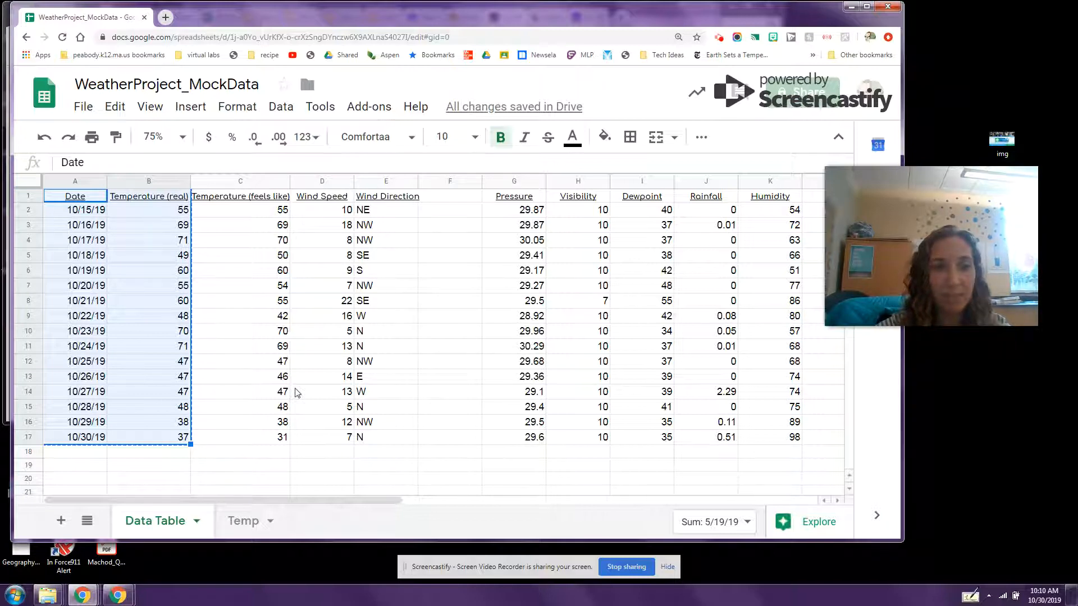
left_click(234, 522)
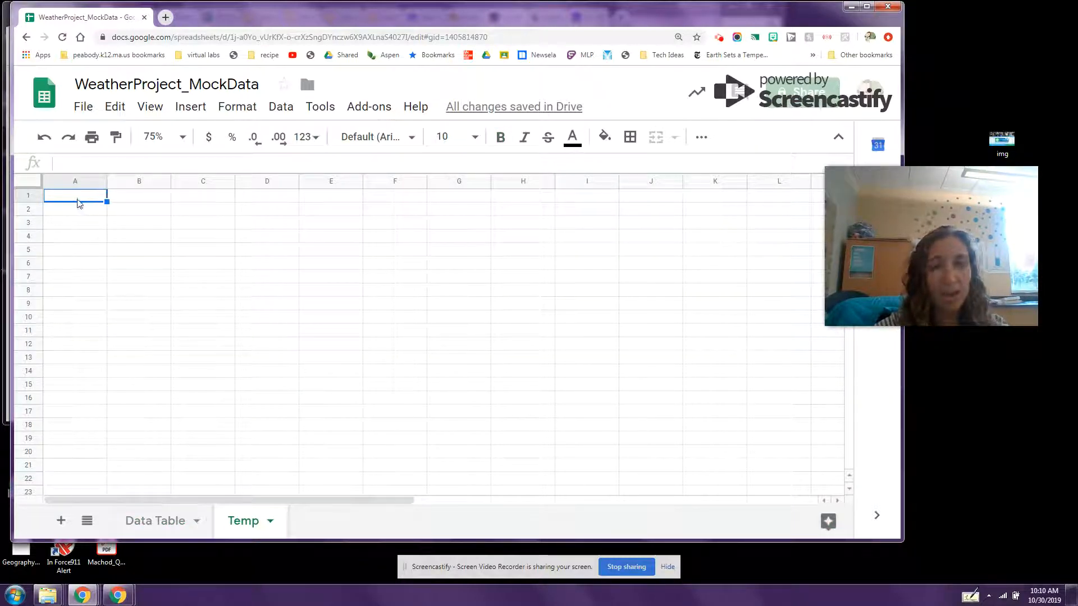
left_click(78, 199)
left_click(72, 196)
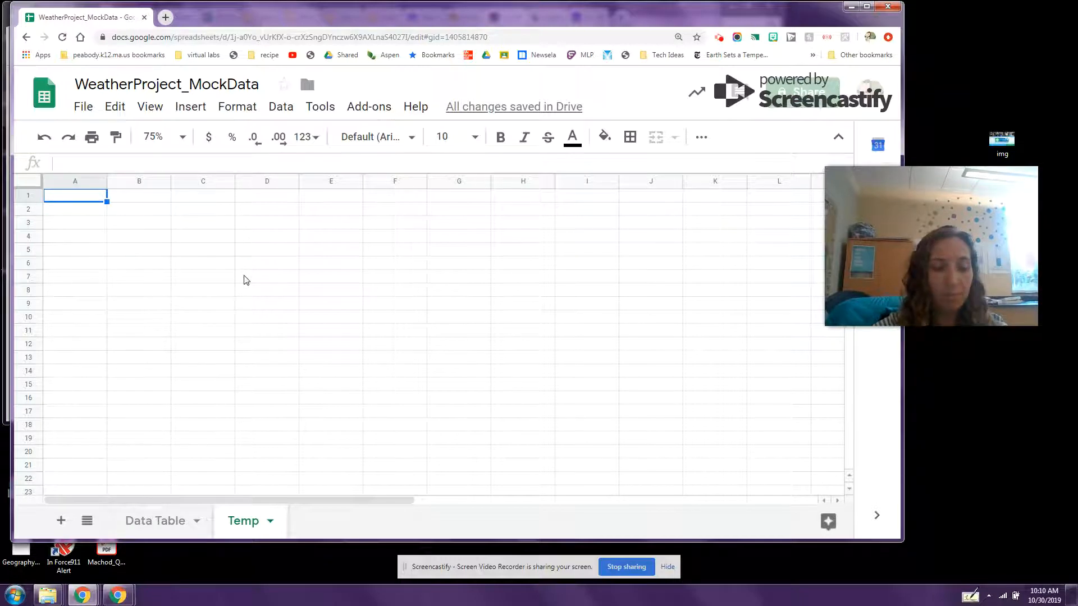
key("ctrl+v")
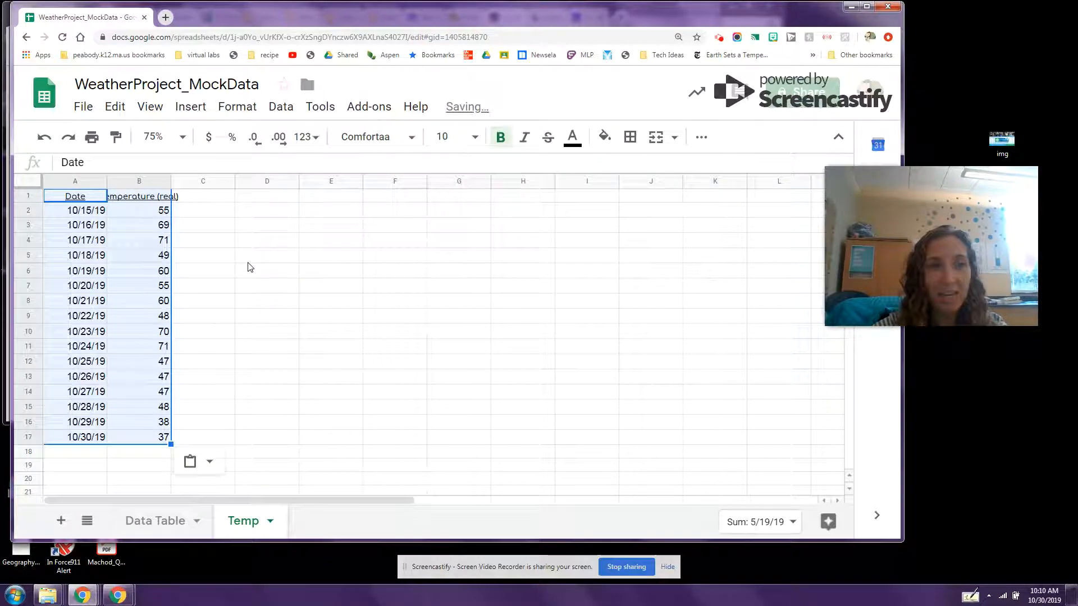
left_click(258, 271)
left_click_drag(171, 180, 199, 181)
left_click(154, 275)
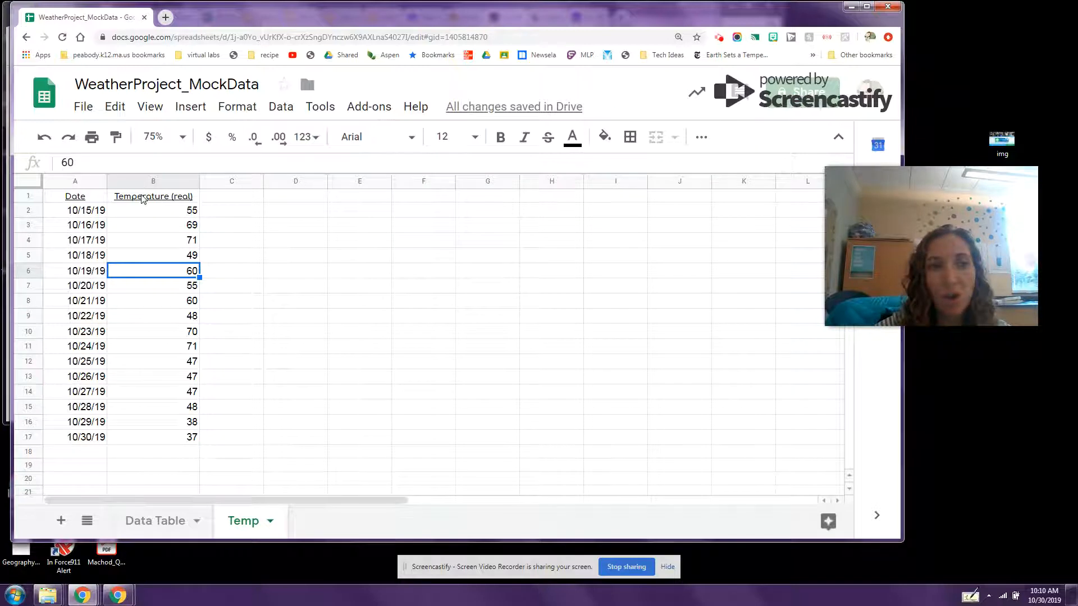
Change the header in B1 of the Temp sheet to "Temperature in Farhenheit" and fit column B's width to it.
left_click(170, 201)
double_click(195, 196)
key("BackSpace")
key("BackSpace")
key("BackSpace")
key("BackSpace")
key("BackSpace")
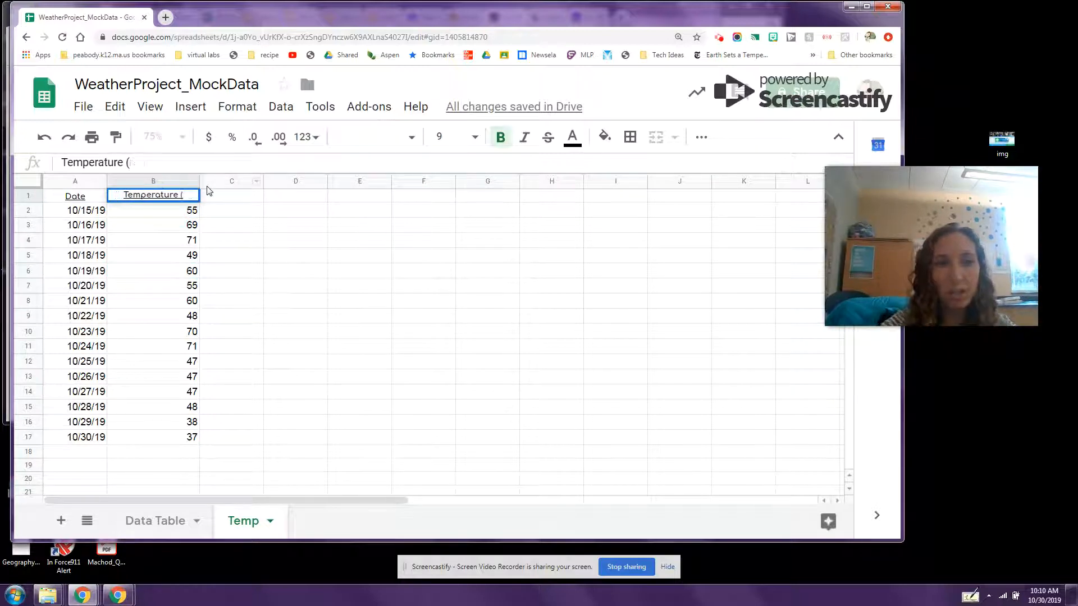
key("BackSpace")
type("in Fa")
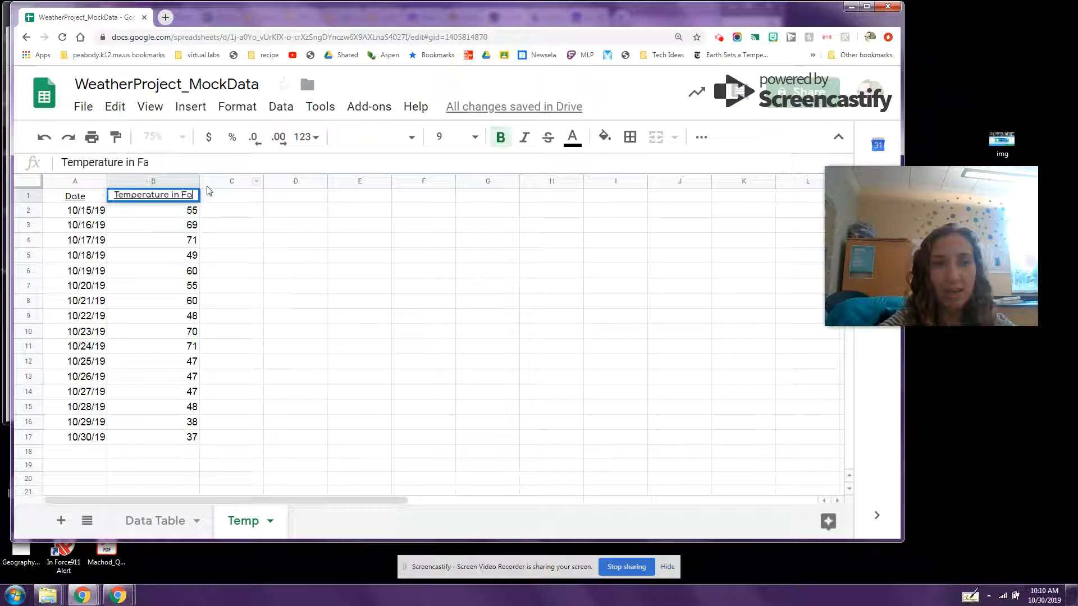
type("rhenheit")
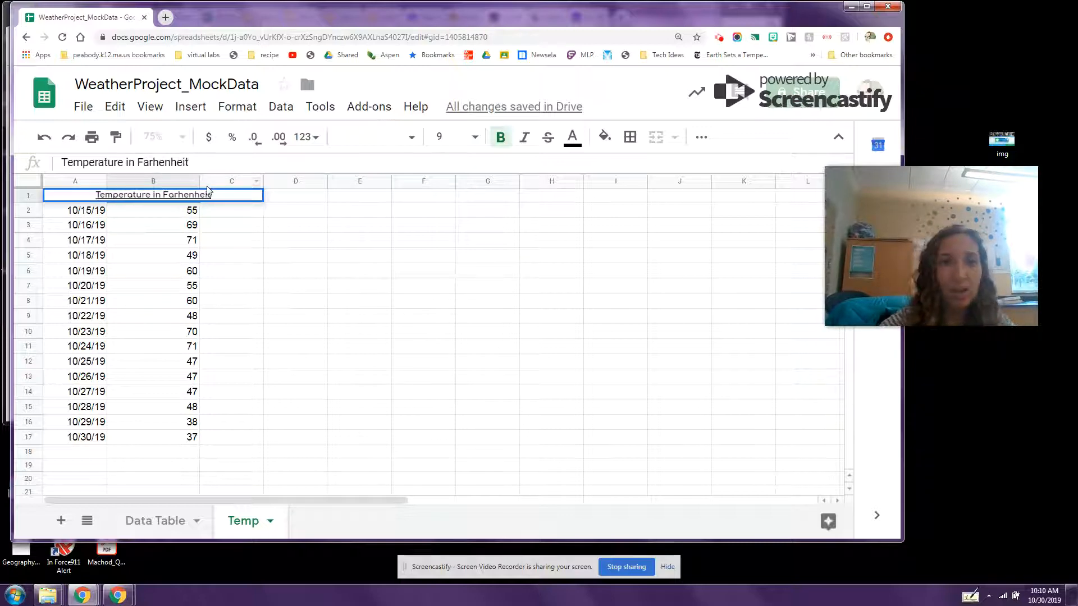
left_click(185, 263)
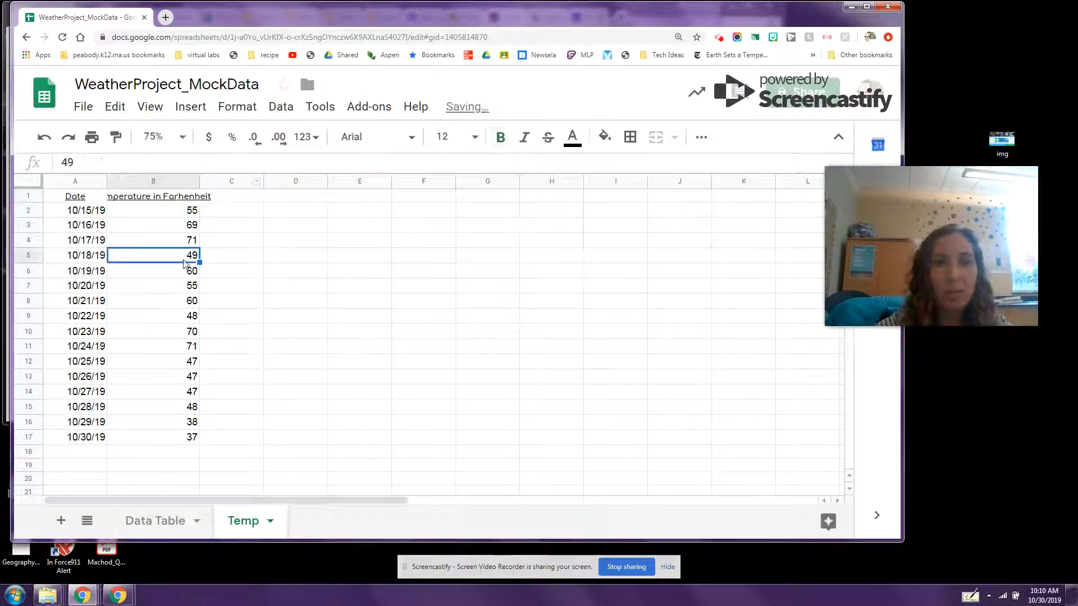
double_click(199, 183)
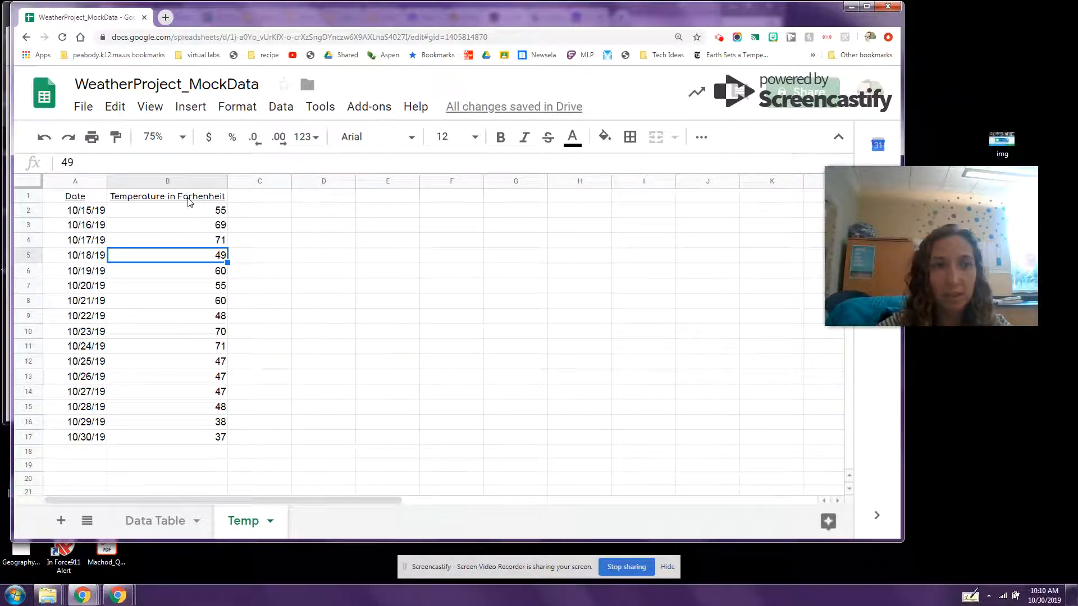
left_click(183, 301)
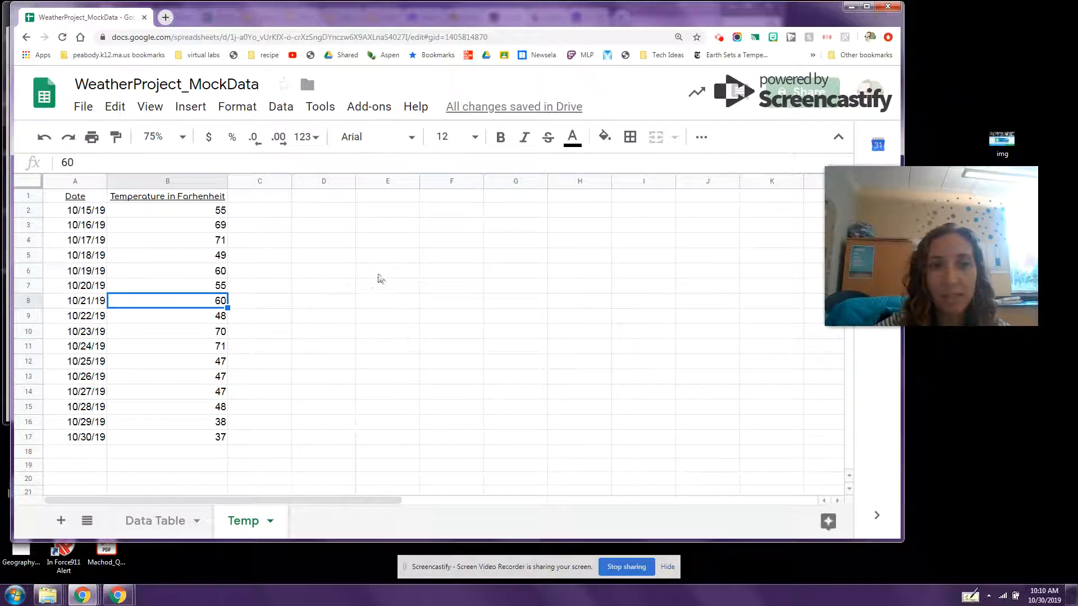
Insert a line chart from the date and temperature values in A2:B17 and move it off the Date column, over columns B to H.
left_click_drag(73, 212, 163, 440)
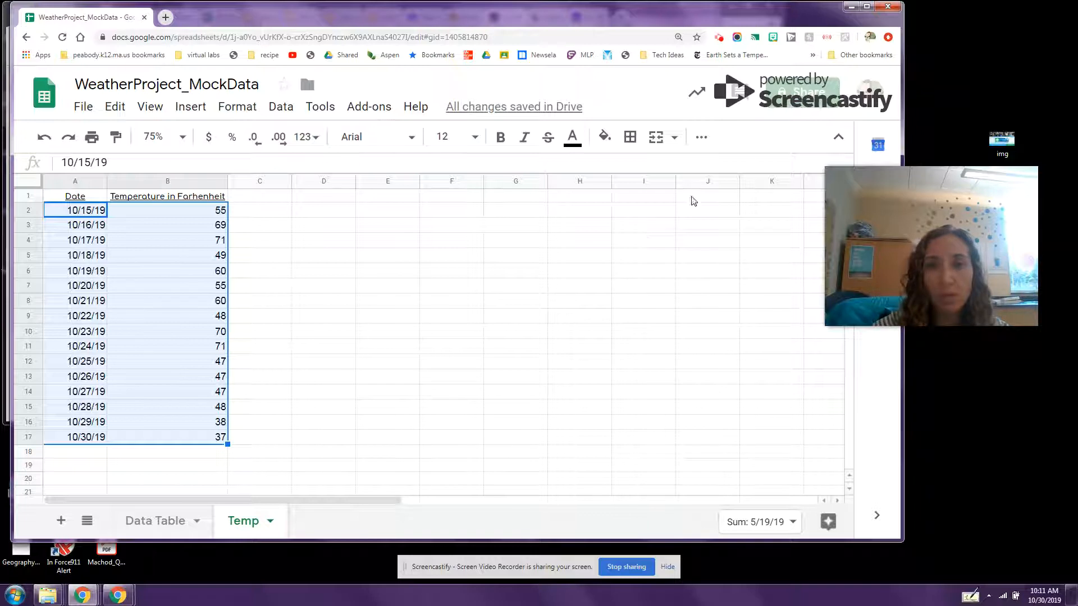
left_click(706, 143)
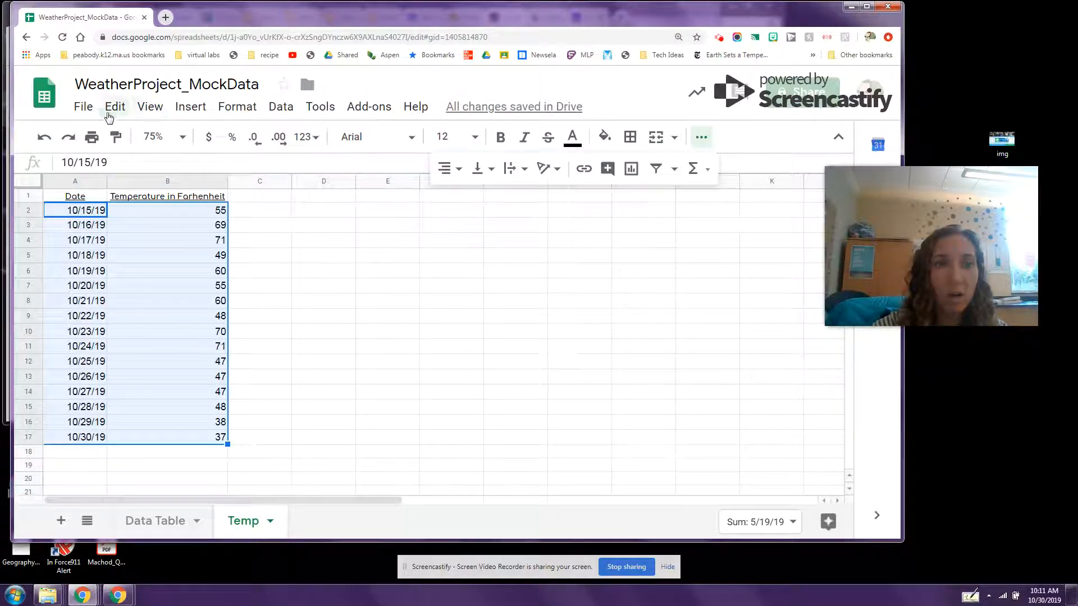
left_click(110, 112)
left_click(190, 107)
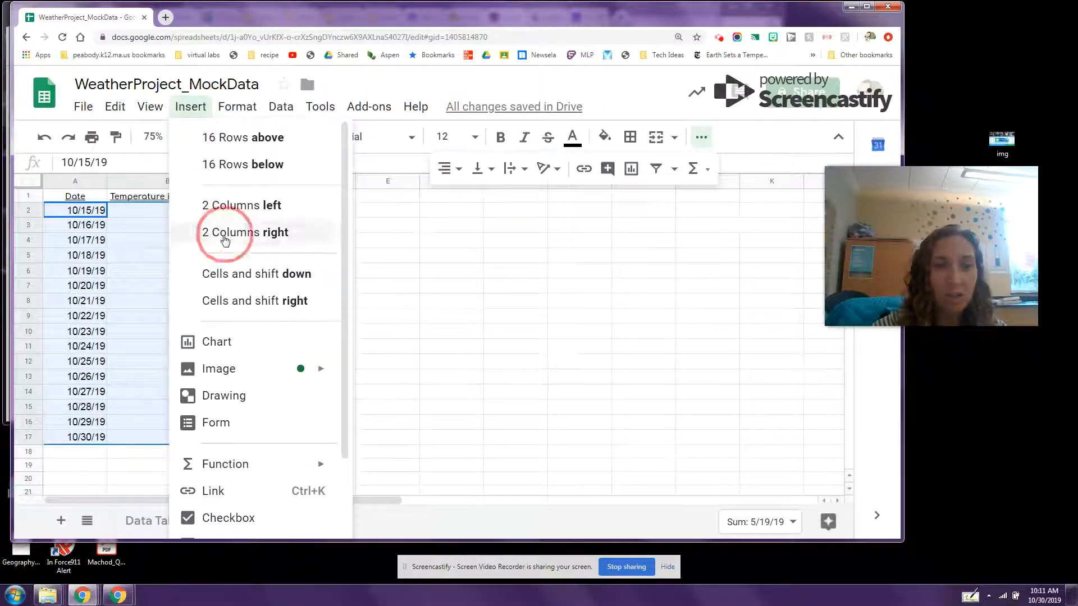
left_click(225, 352)
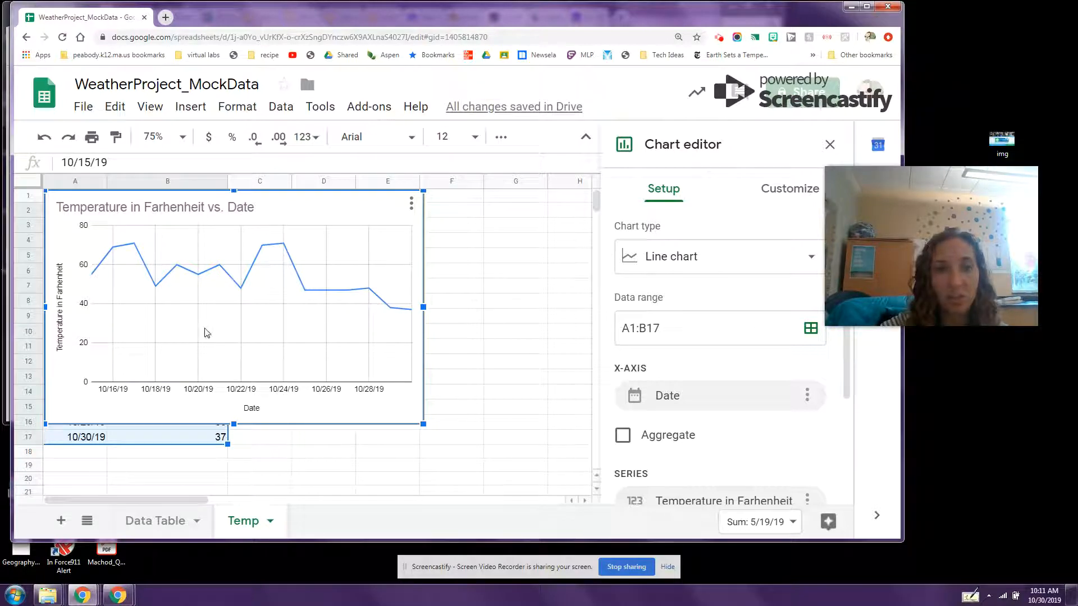
left_click_drag(196, 324, 379, 327)
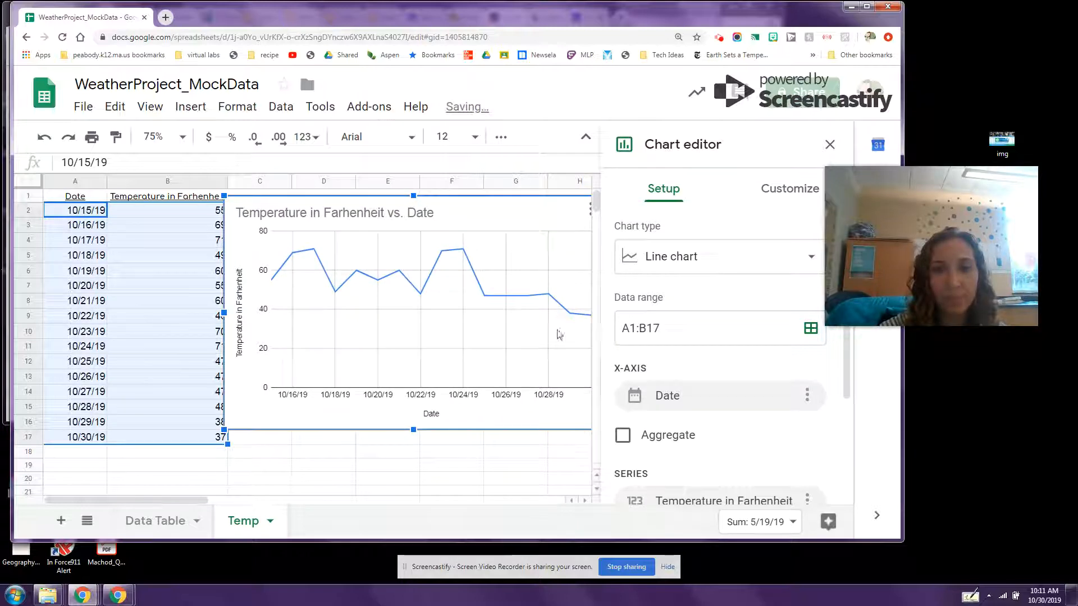
left_click_drag(489, 314, 473, 348)
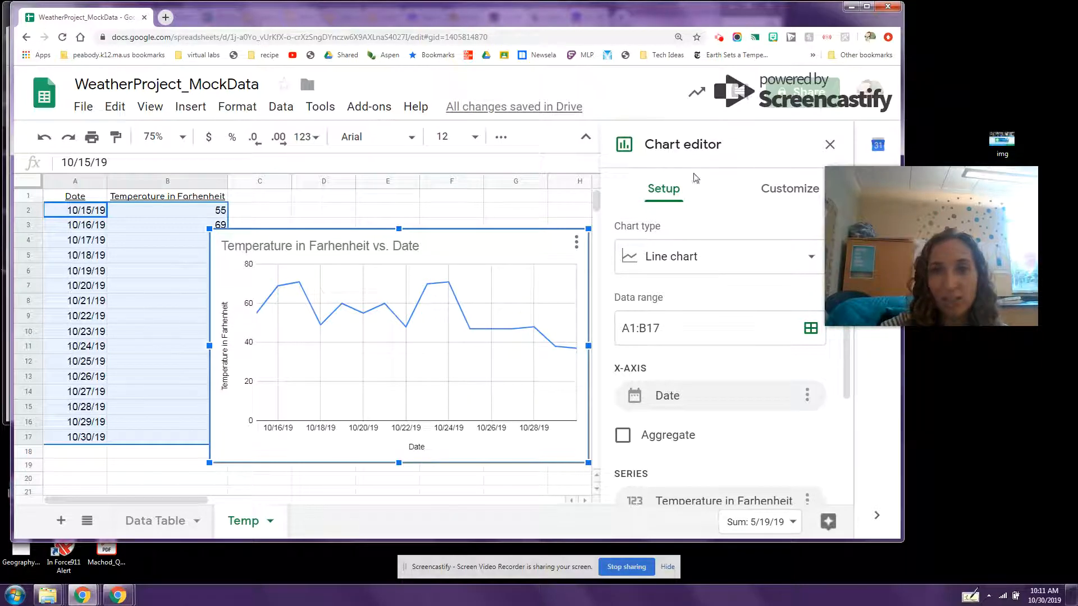
Change the chart title to "Chicago, IL Temperatures (October 15 -30, 2019)".
double_click(393, 248)
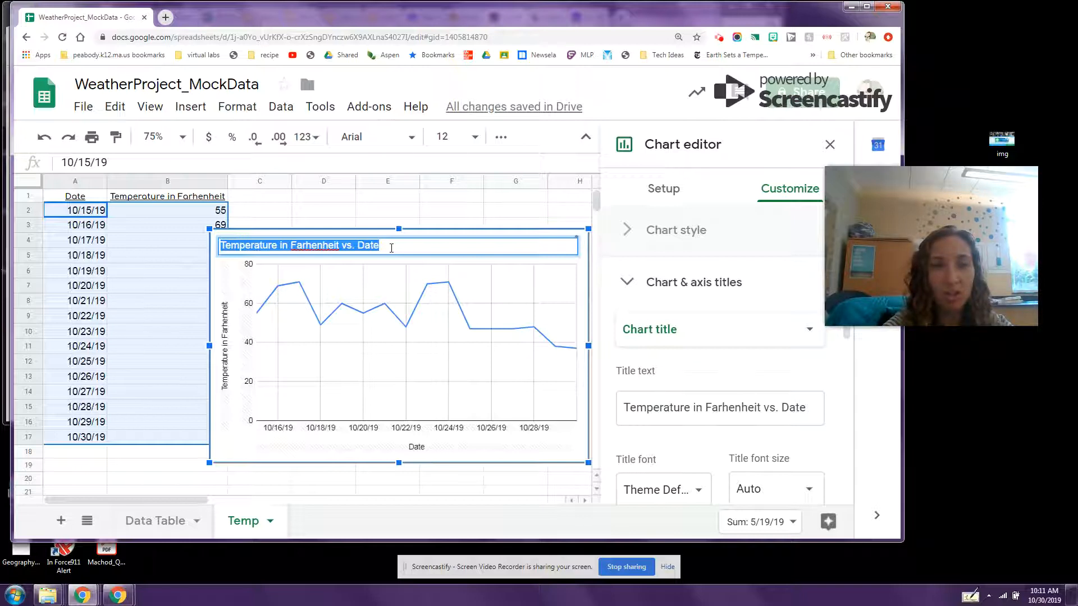
type("Chicago, IL Te")
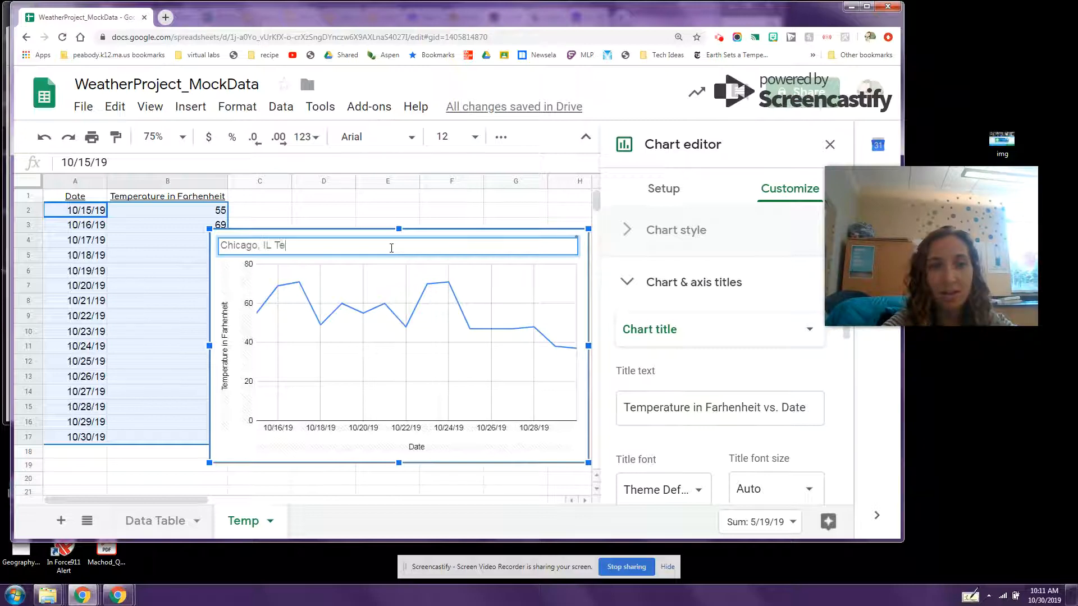
type("mperatures ")
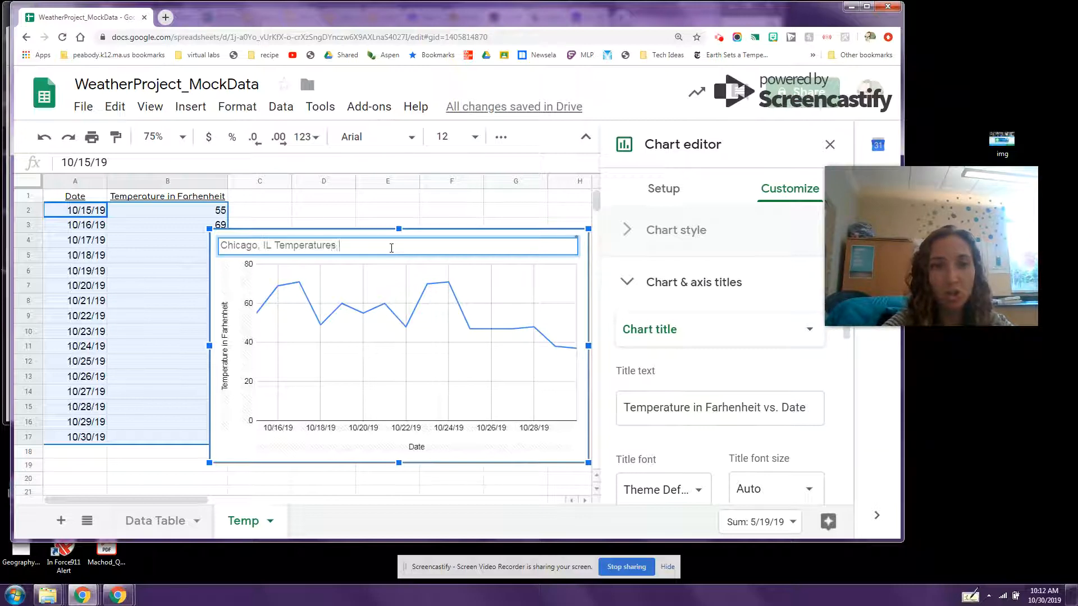
type("(October 15 -30, 2019")
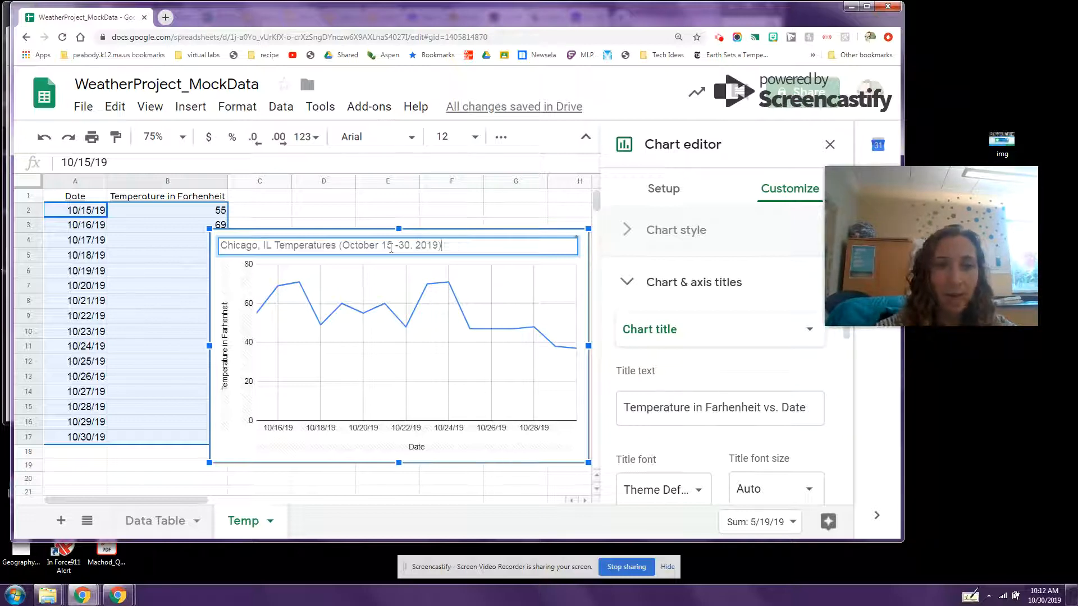
Correct the spelling in the chart's vertical axis title so it reads "Temperature in Fahrenheit".
double_click(225, 364)
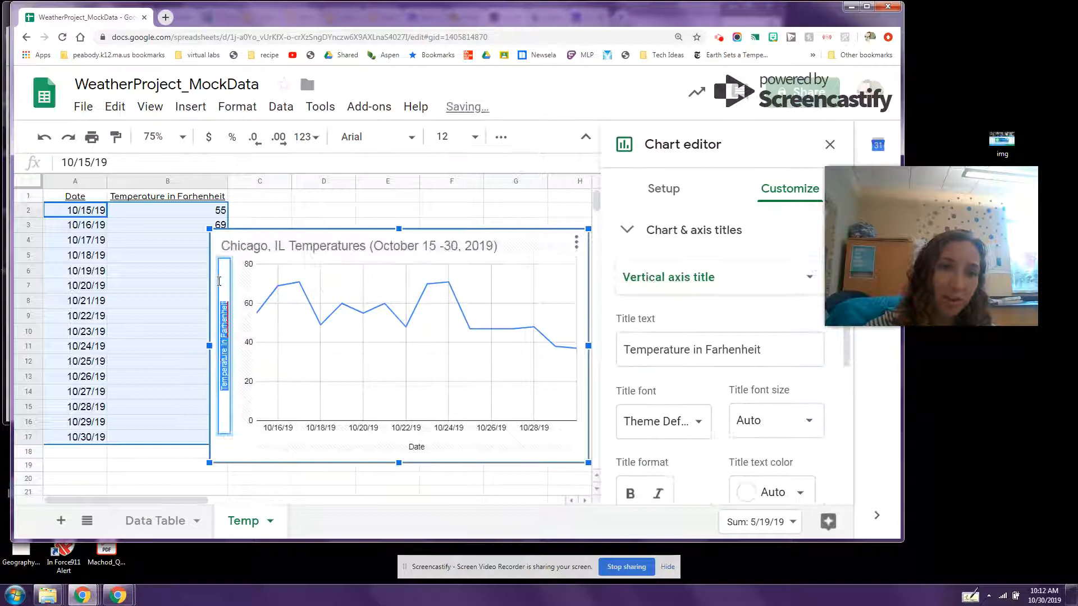
right_click(225, 325)
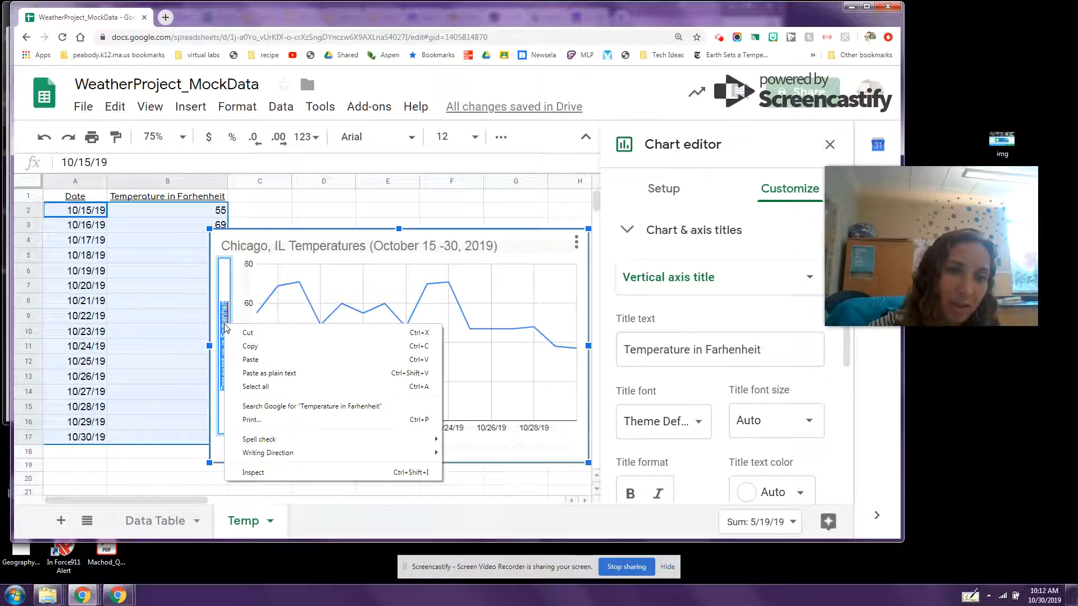
left_click(227, 317)
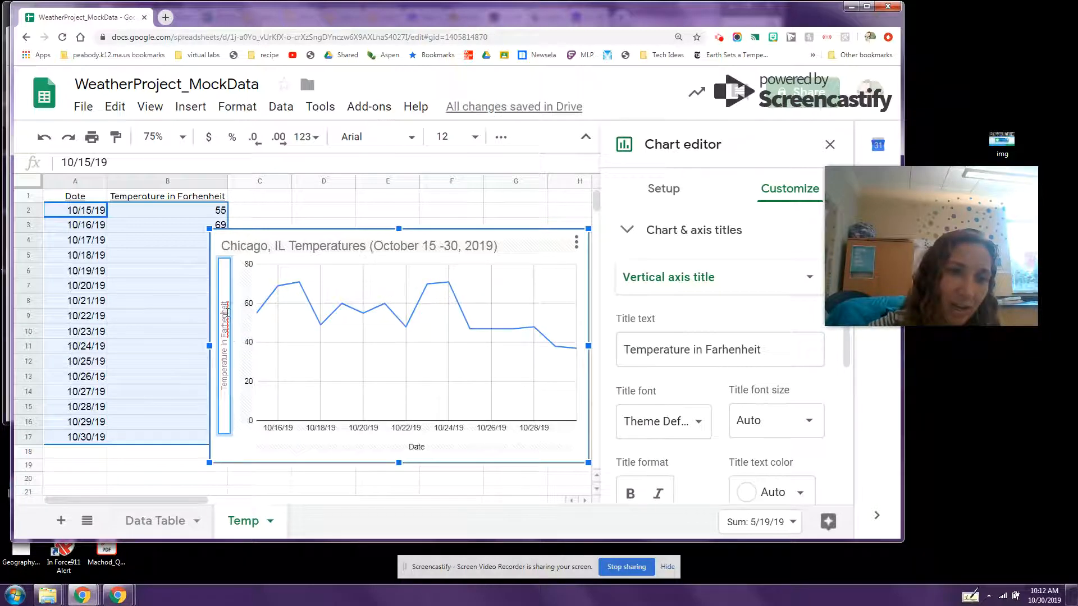
right_click(227, 313)
left_click(235, 323)
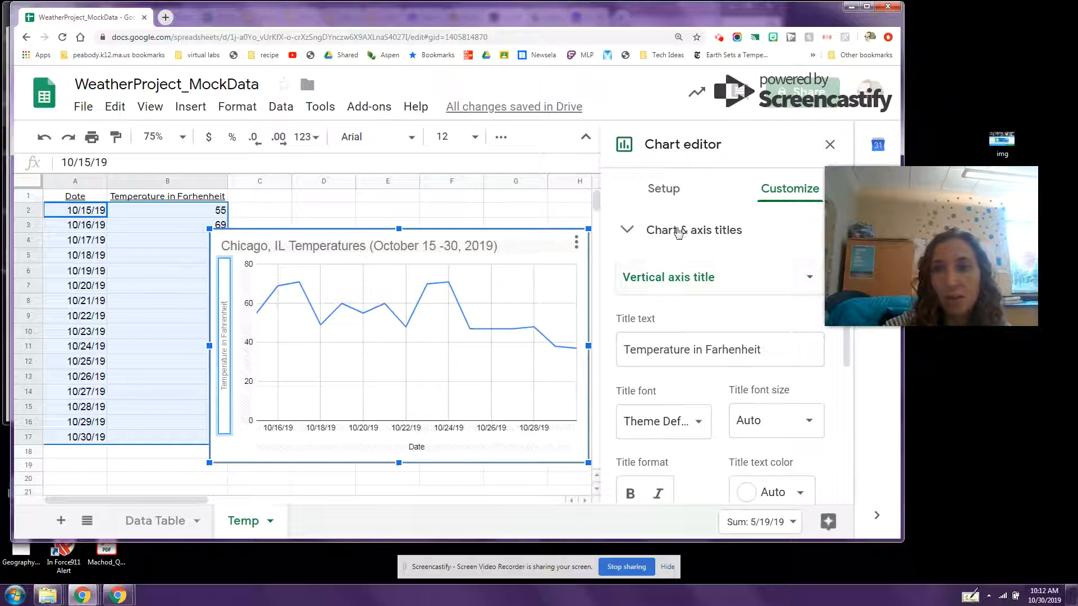
Set the font of the vertical axis title to Wide.
scroll(682, 286, "down", 1)
scroll(717, 344, "down", 1)
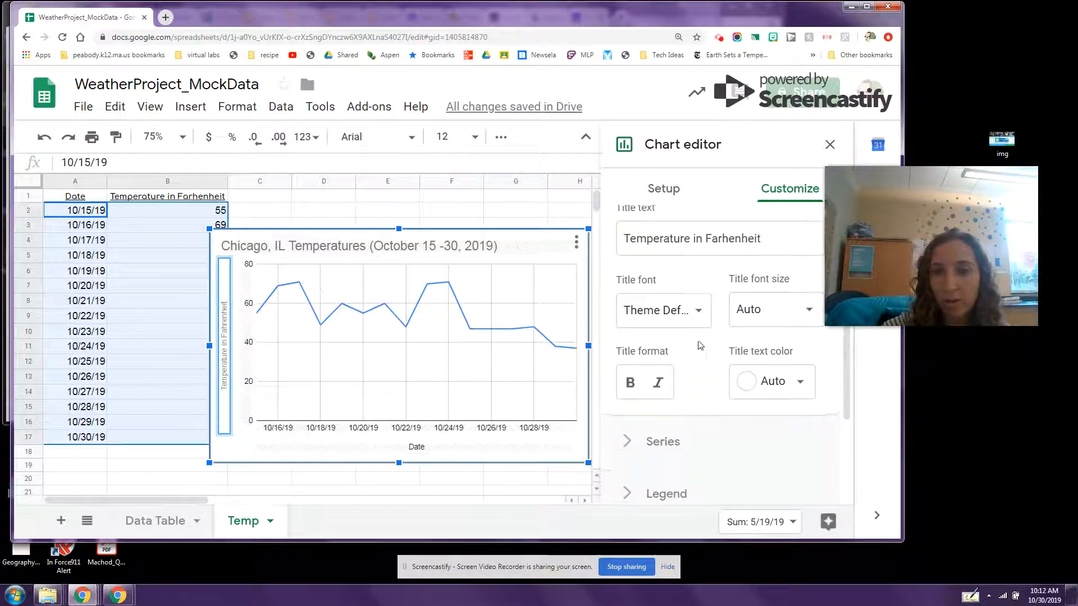
left_click(689, 316)
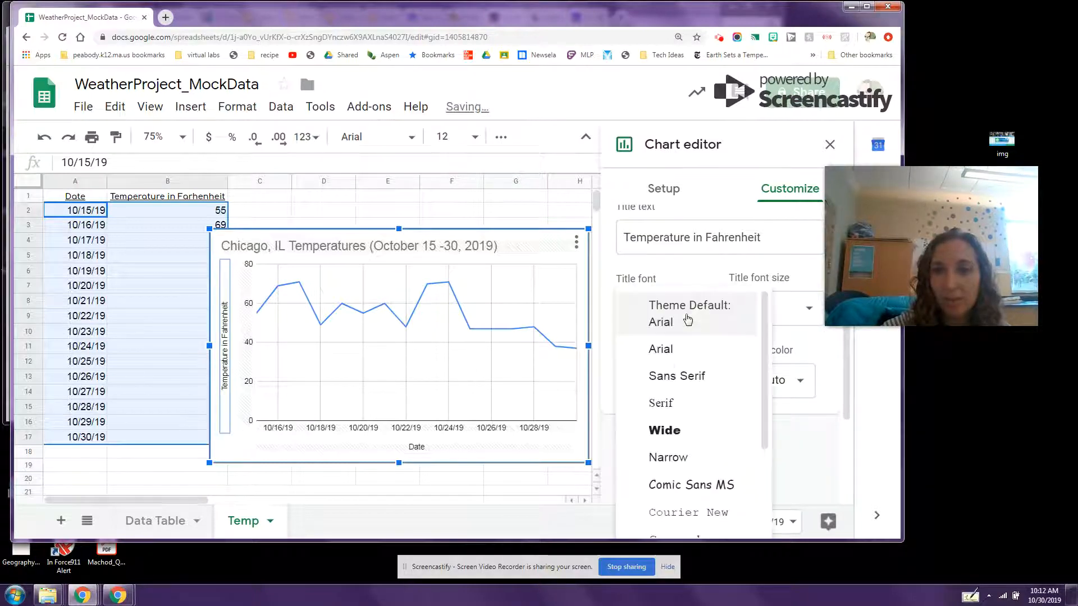
left_click(700, 440)
Set the chart title's font to Sans Serif and its size to 20, and leave chart editing.
left_click(321, 247)
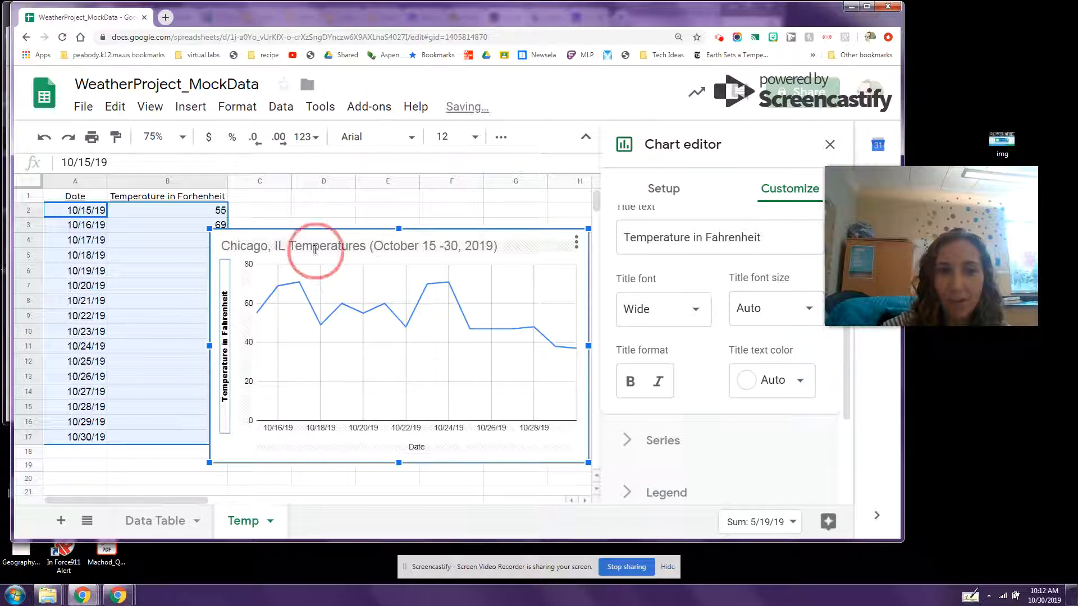
left_click(659, 438)
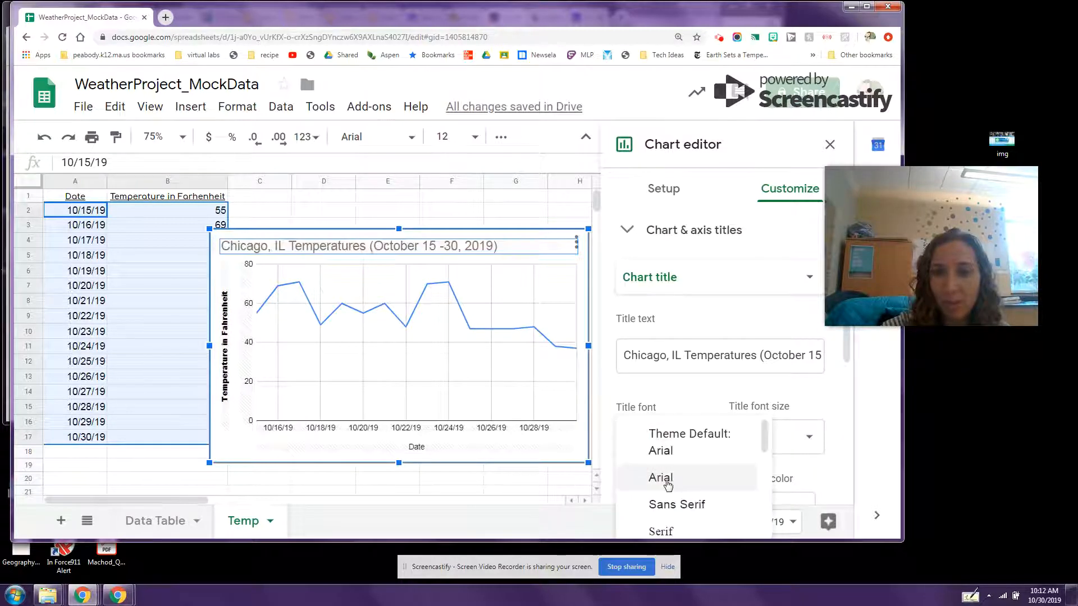
left_click(668, 504)
scroll(751, 384, "down", 2)
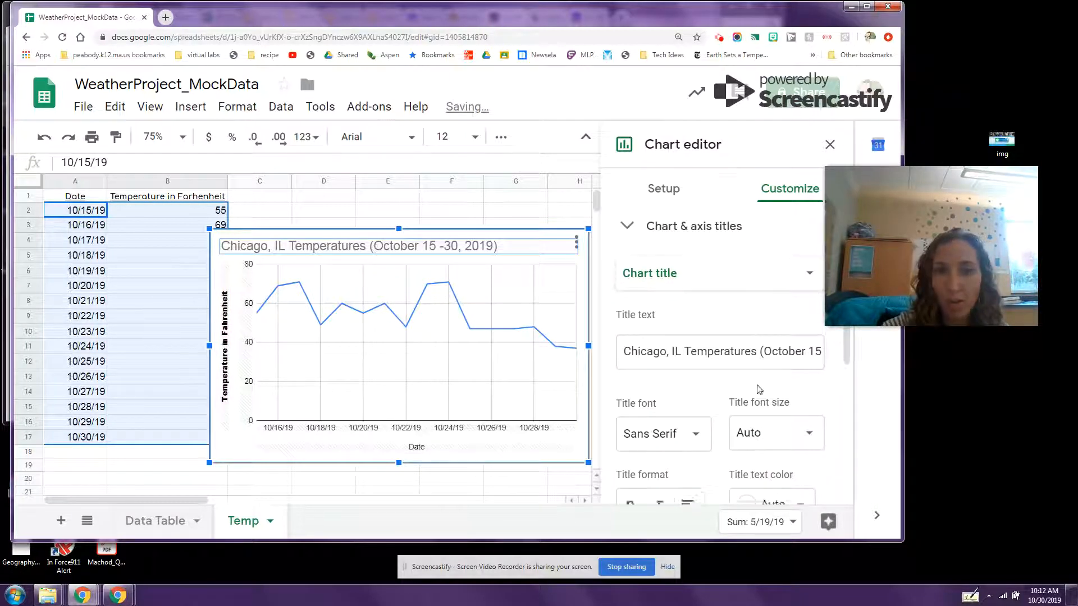
left_click(760, 328)
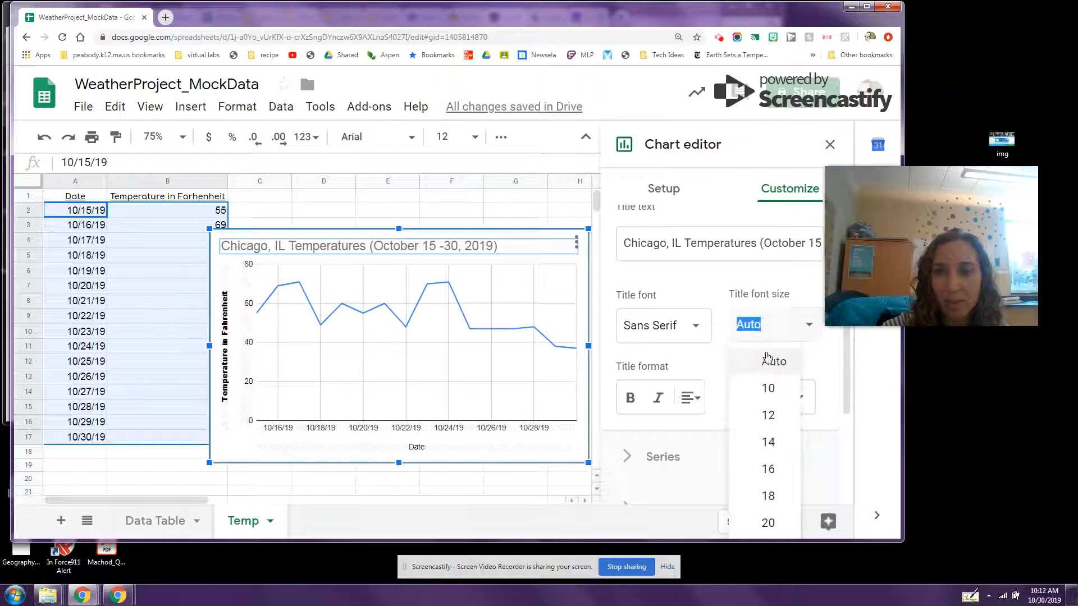
left_click(769, 468)
left_click(753, 325)
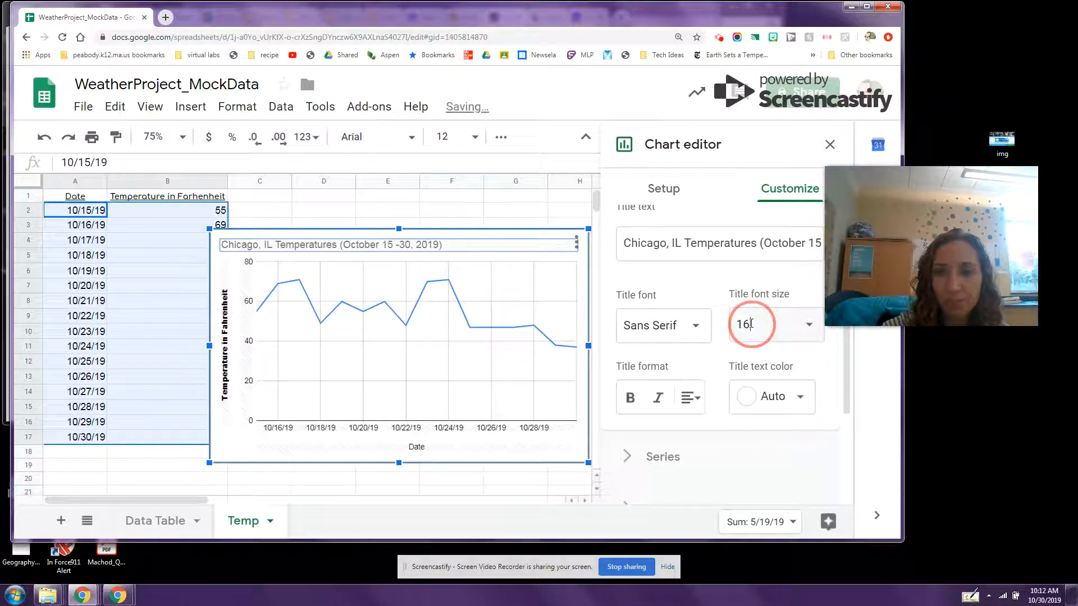
left_click(809, 326)
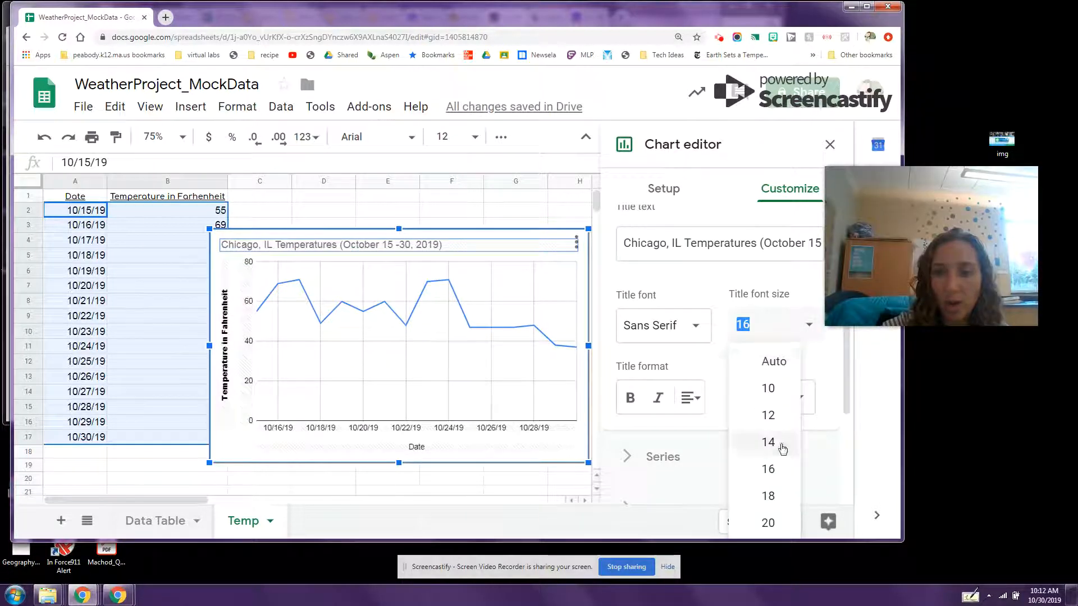
left_click(767, 519)
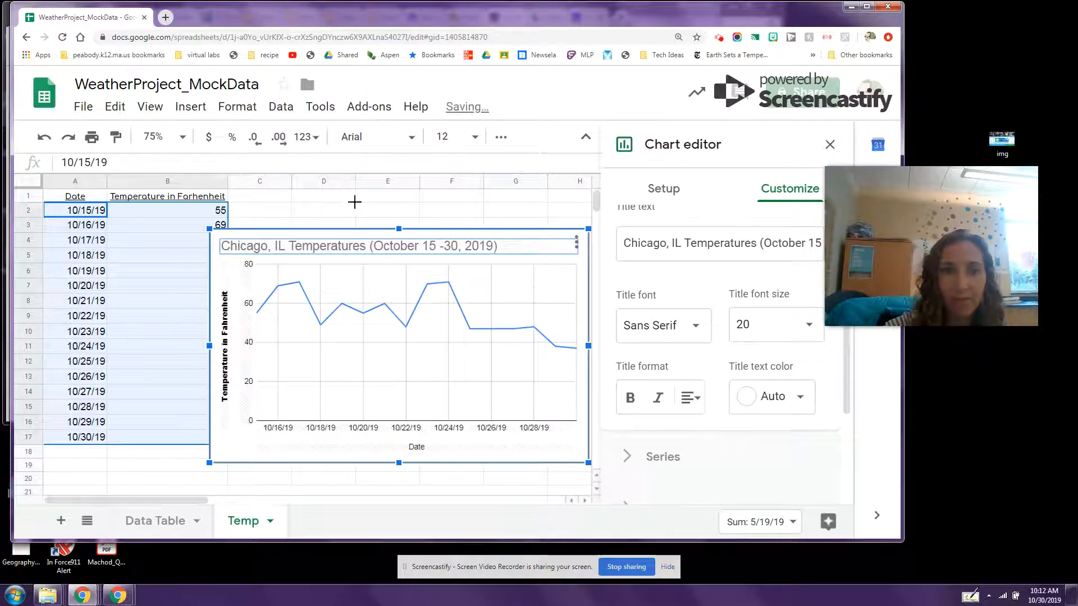
left_click(354, 202)
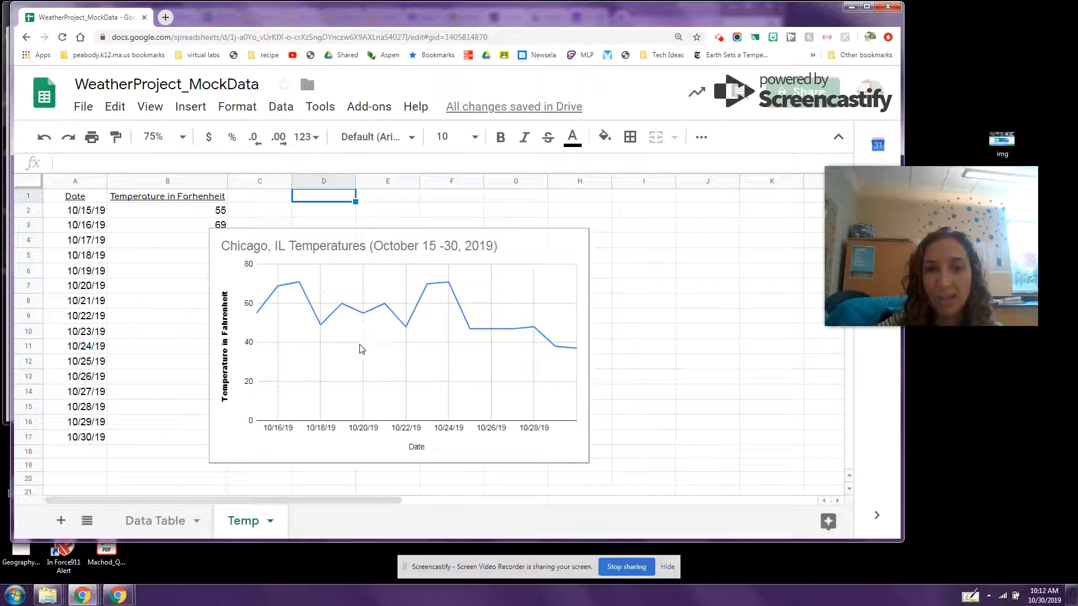
Copy the finished temperature line chart from the Temp sheet.
left_click(315, 293)
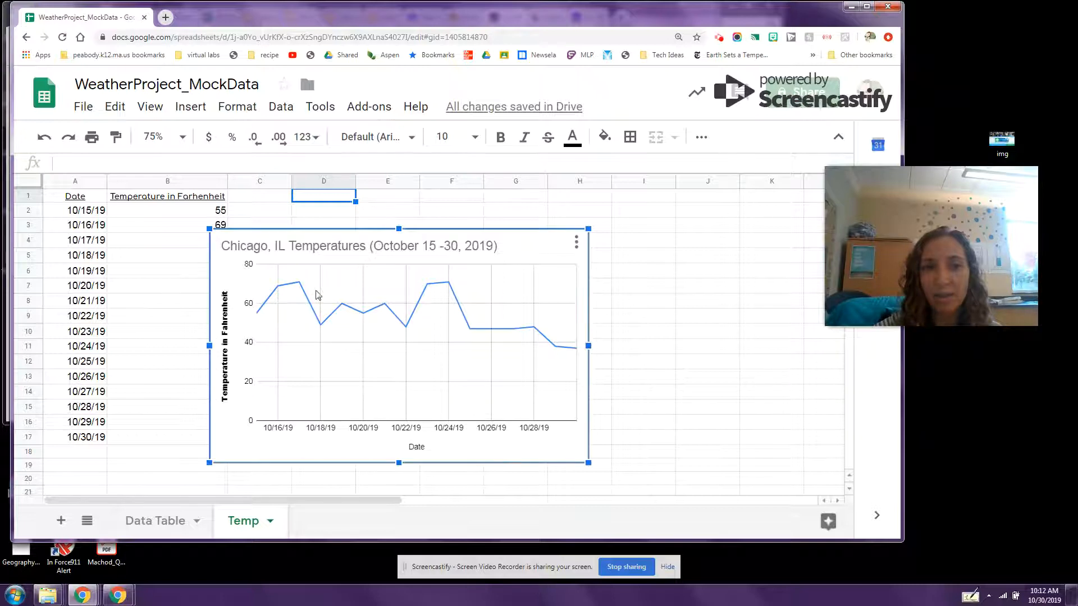
left_click(115, 111)
left_click(141, 232)
left_click(486, 306)
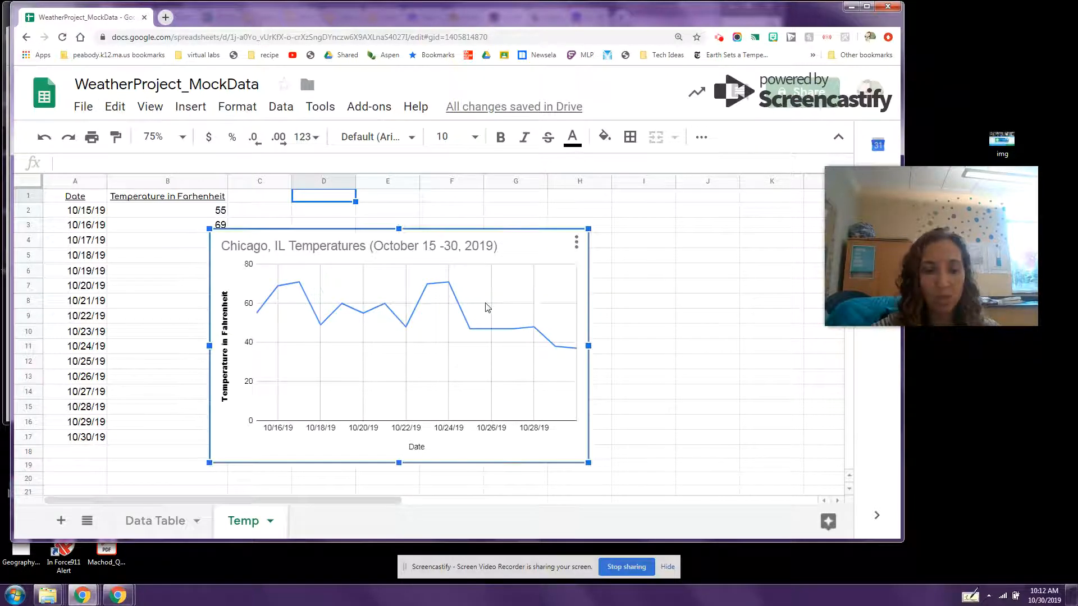
key("ctrl+c")
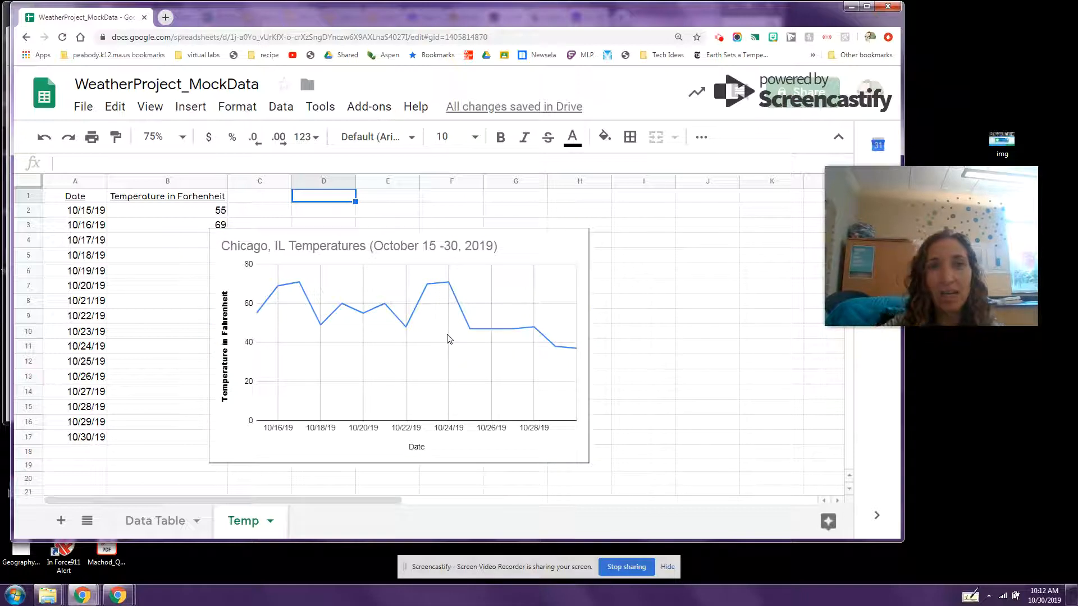
Search the web for "google doc" in a new browser tab and open the Google Docs page.
left_click(165, 18)
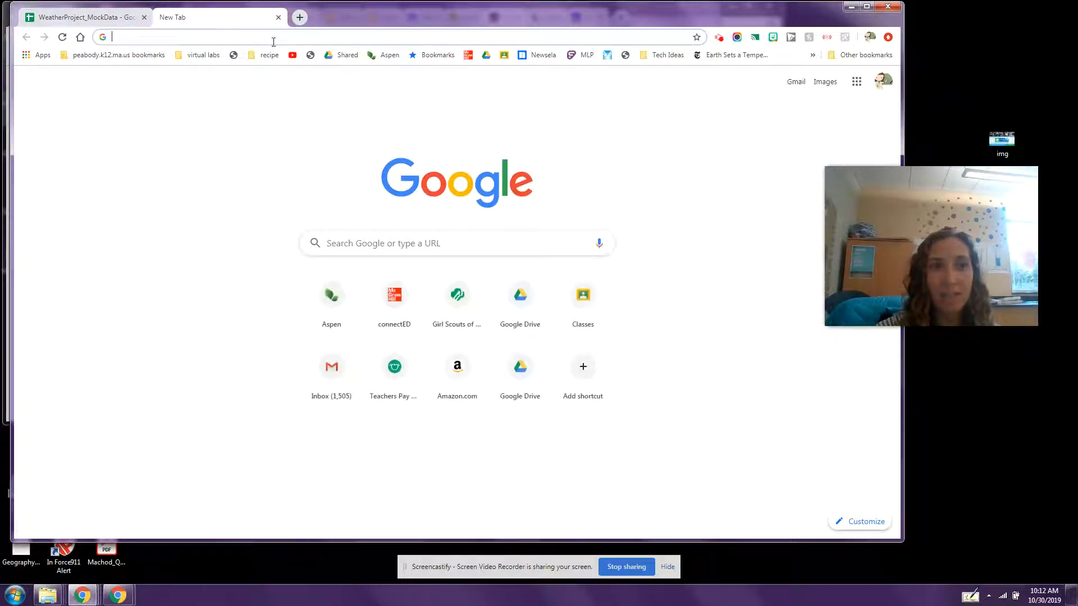
type("d")
key("BackSpace")
key("BackSpace")
type("google doc")
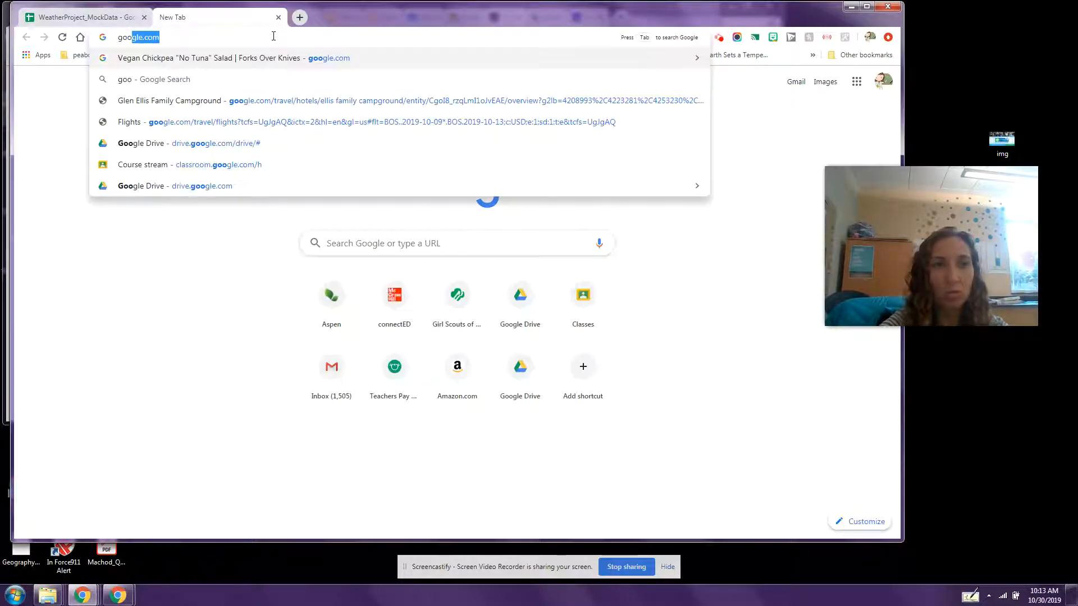
key("Return")
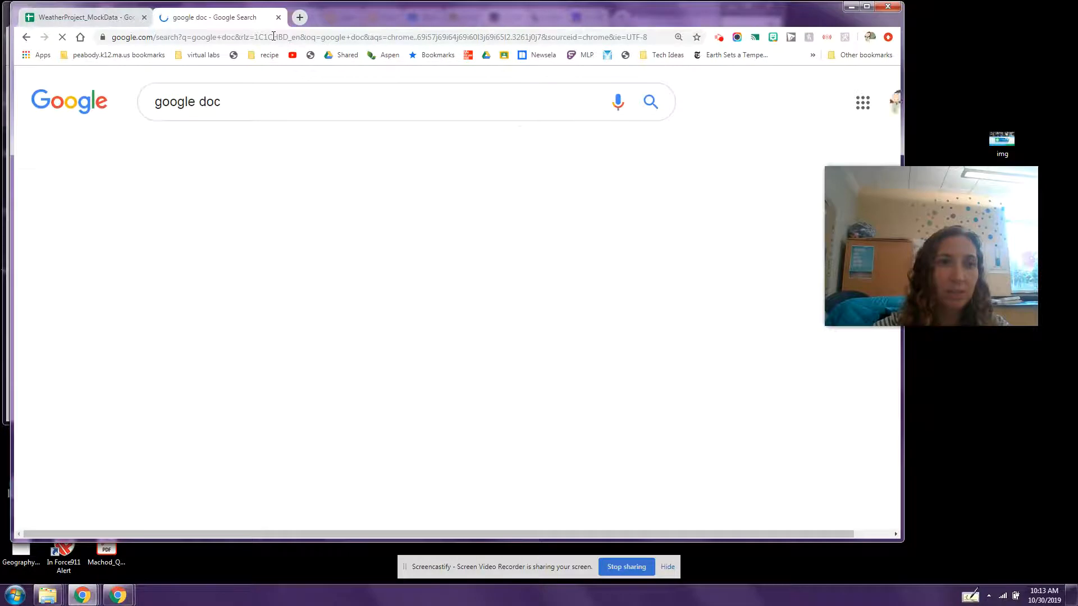
left_click(320, 220)
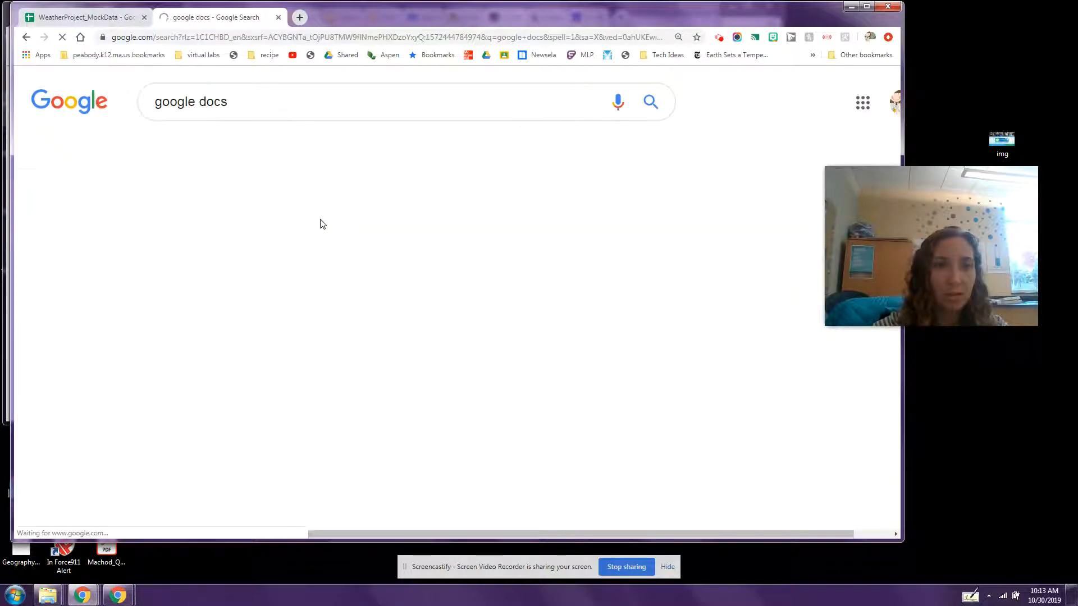
left_click(238, 220)
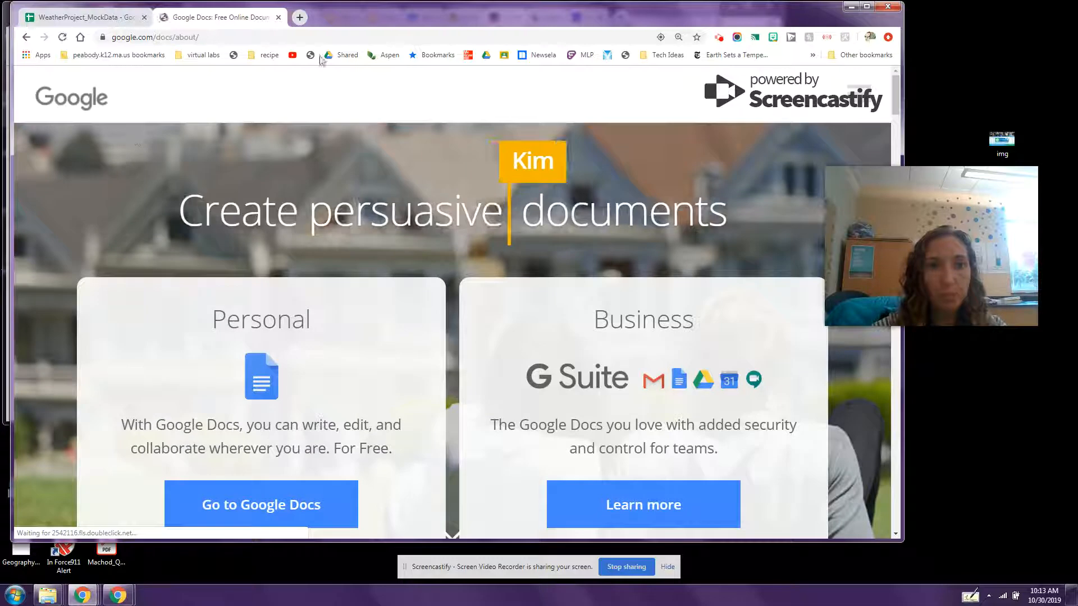
Switch to Google Drive and create a new blank Google Docs document.
left_click(487, 55)
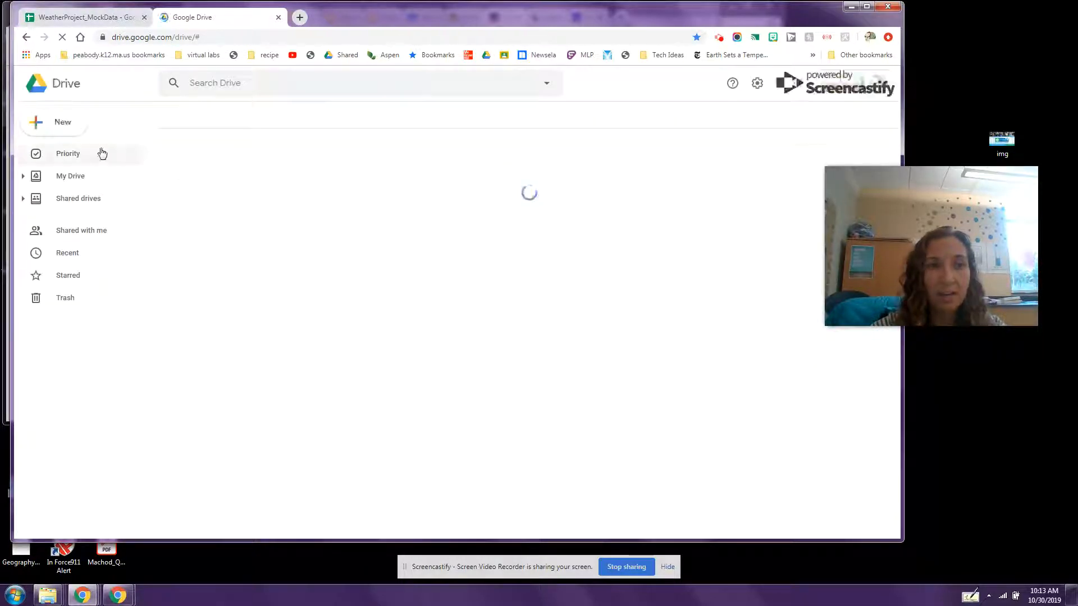
left_click(75, 123)
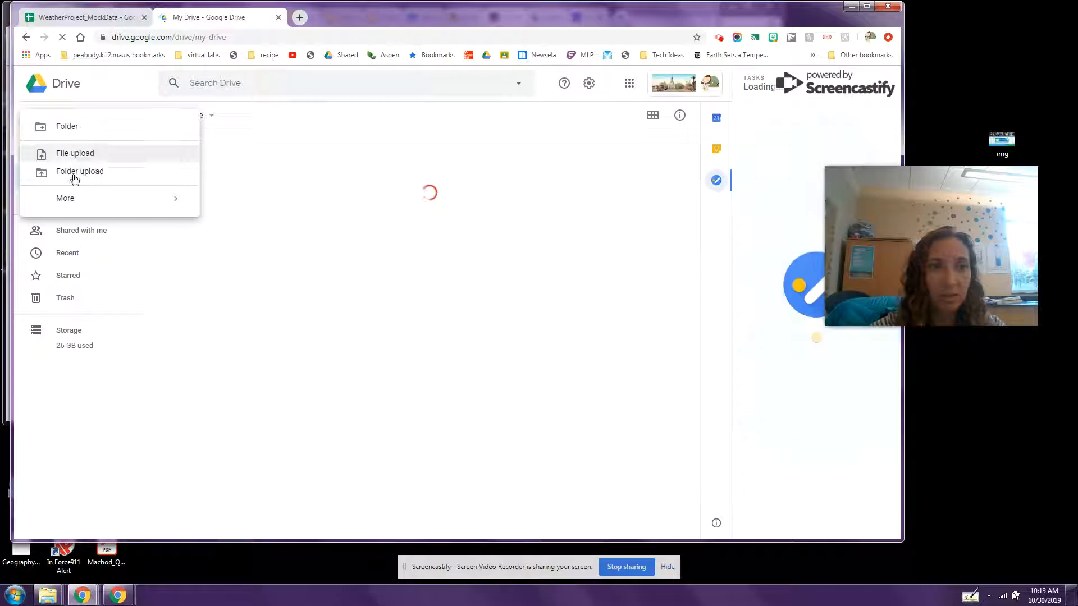
left_click(66, 201)
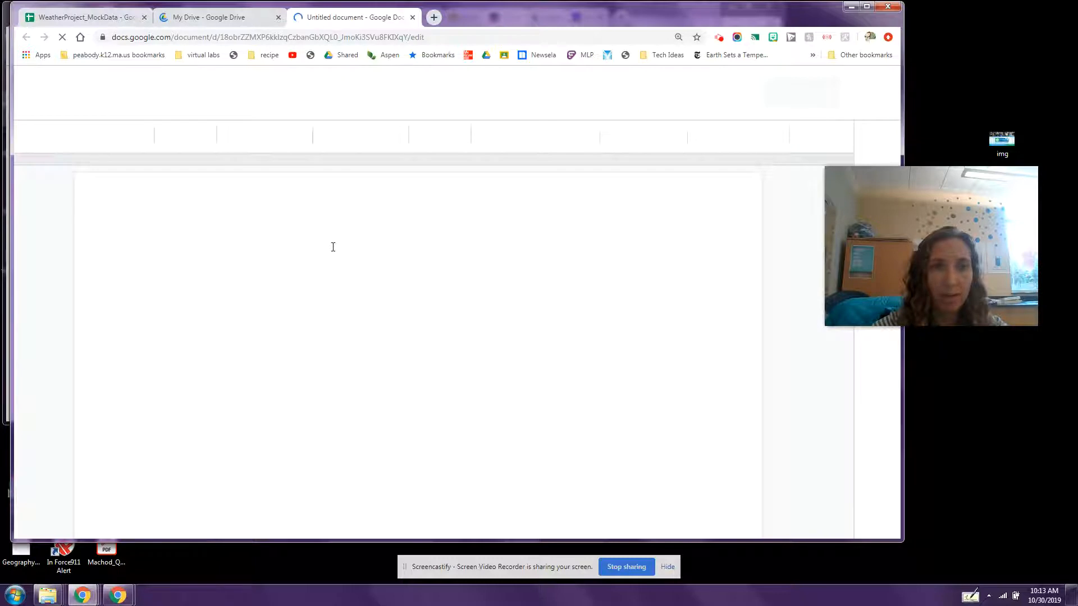
Paste the copied temperature chart into the blank document, linked to the spreadsheet, and view it from its title.
left_click(333, 247)
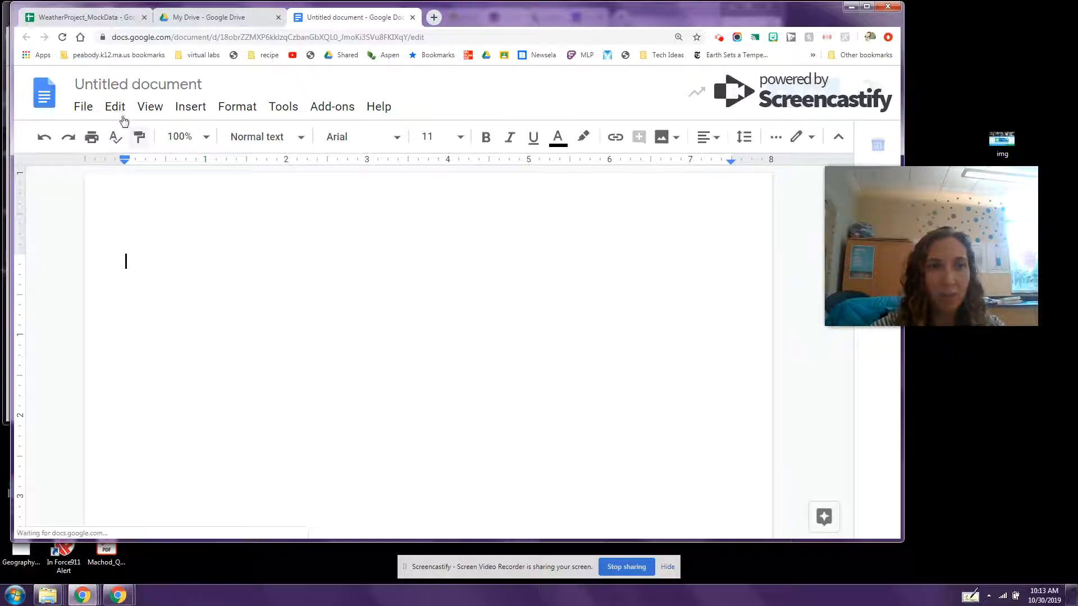
key("ctrl+v")
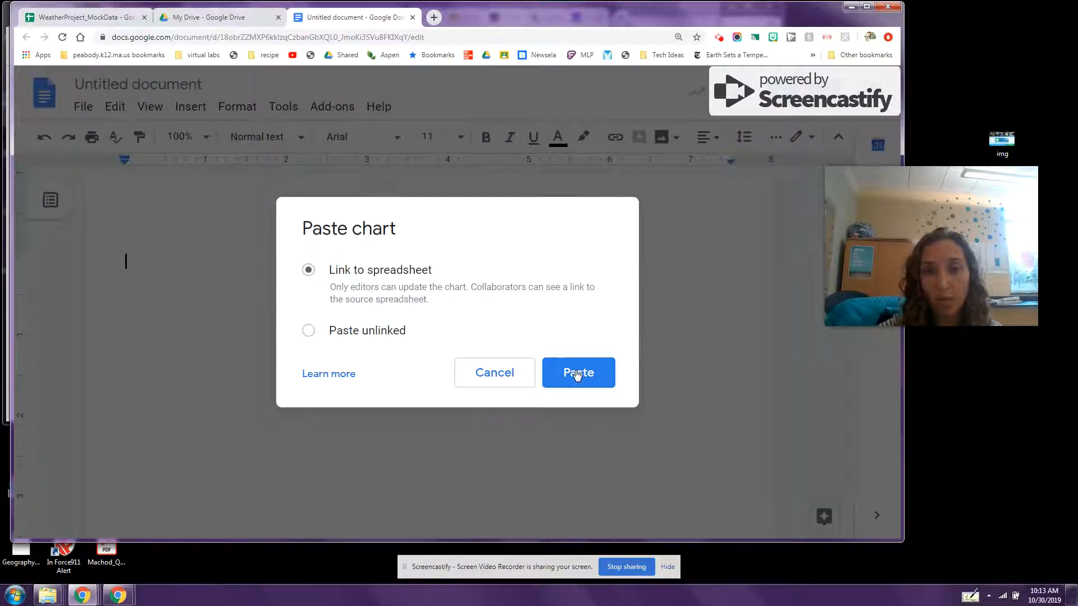
key("Return")
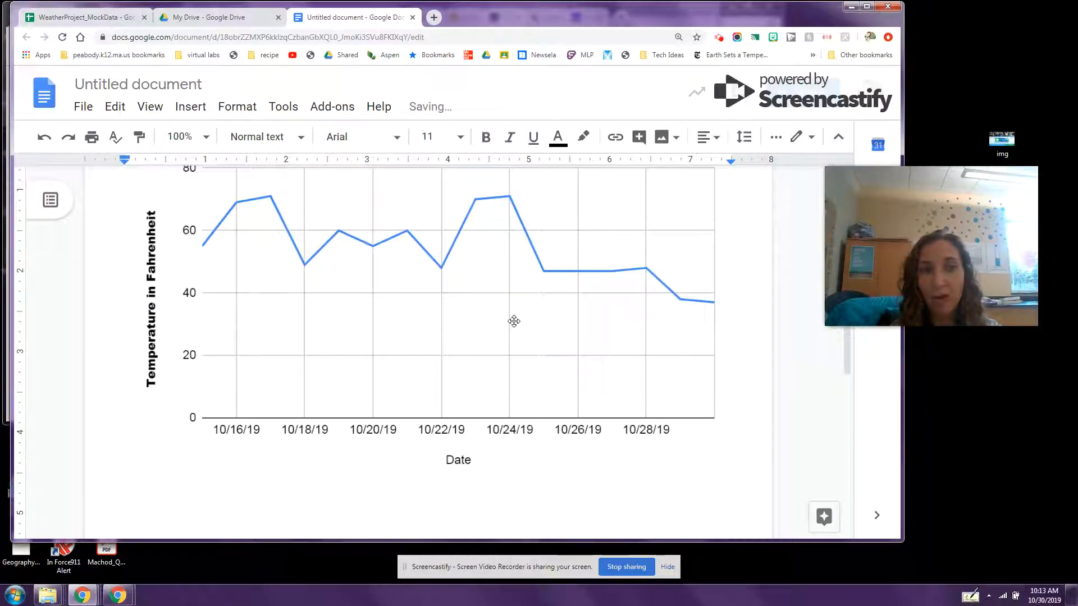
scroll(518, 319, "up", 1)
scroll(518, 318, "up", 2)
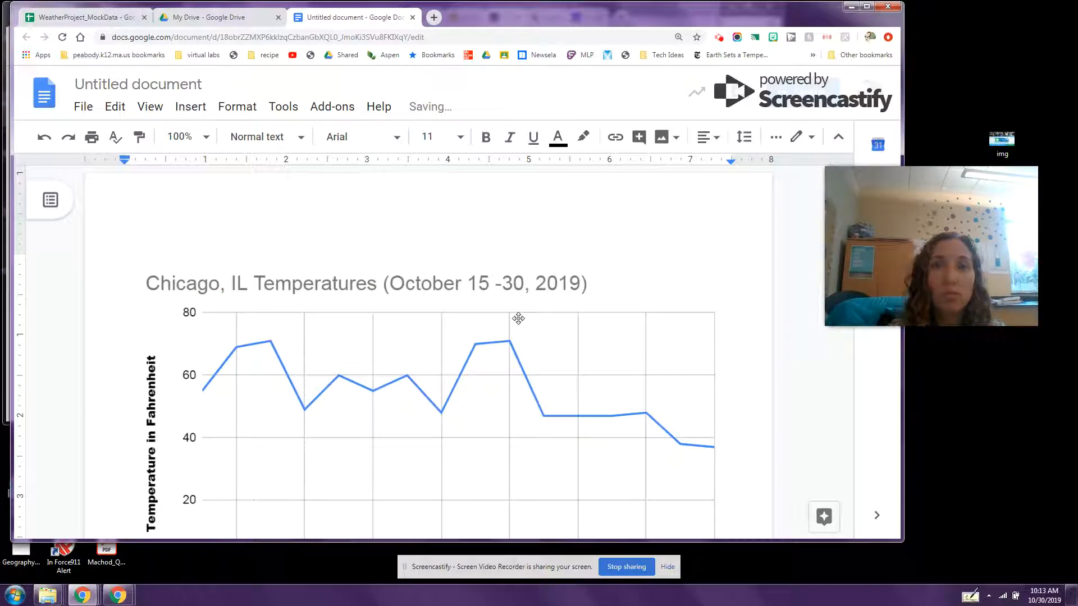
mouse_move(839, 184)
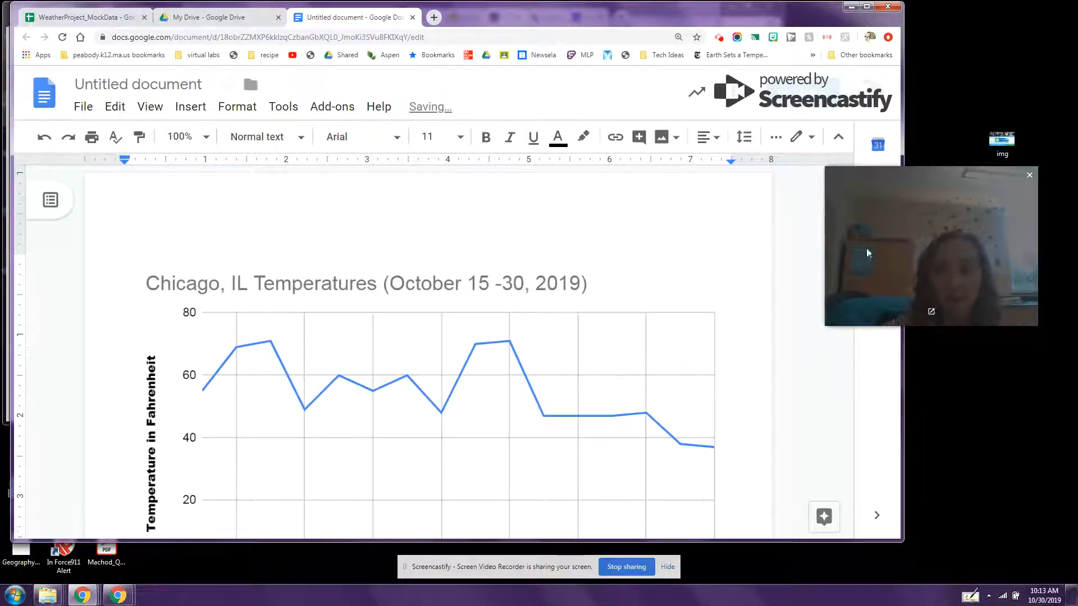